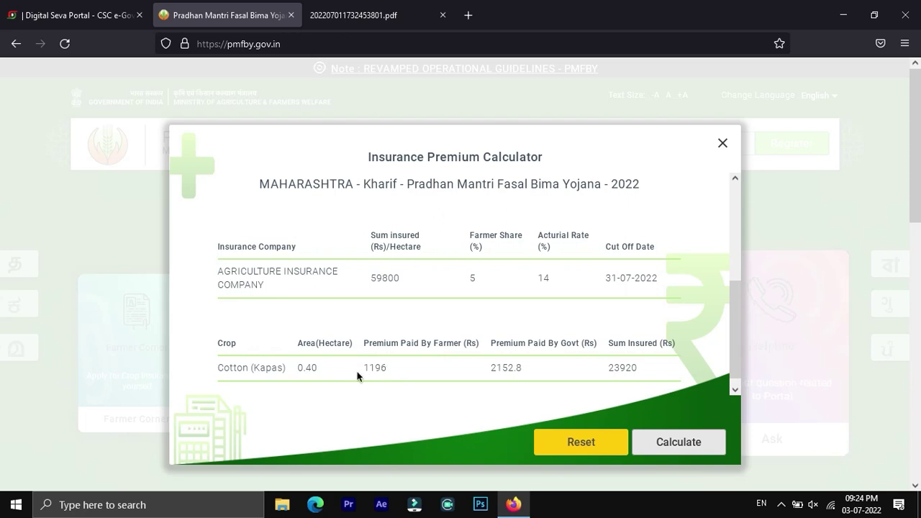
Step: Close the premium calculator after it shows a ₹1196 farmer premium for 0.40 ha cotton
key(Escape)
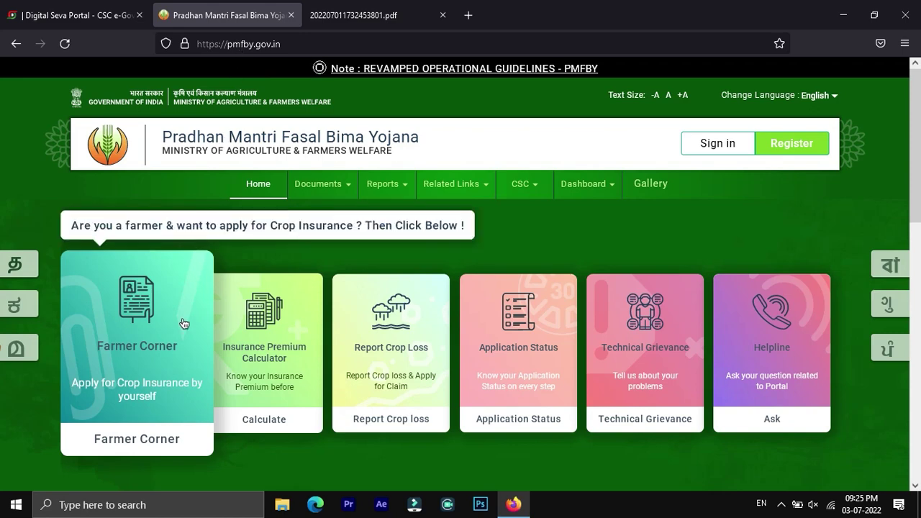
Step: Open the Register for New Farmer form as a Guest Farmer and scroll through its blank fields
click(141, 372)
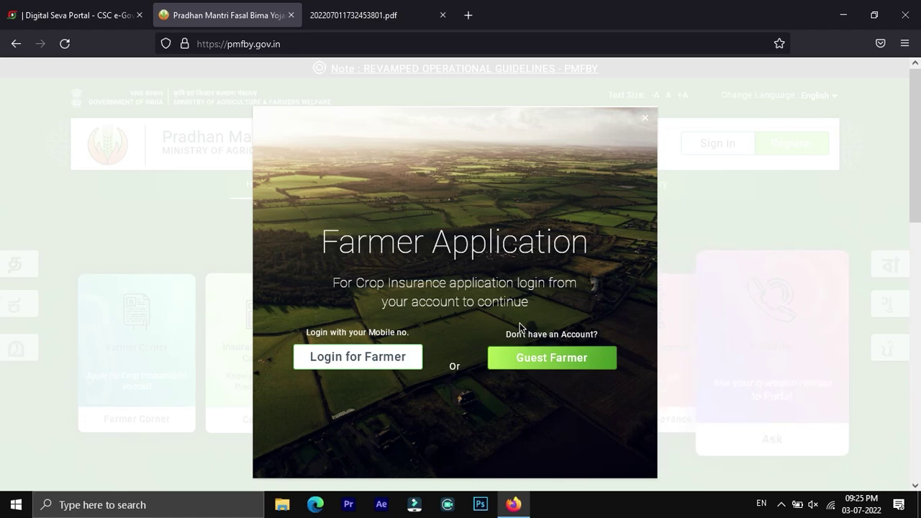
click(552, 358)
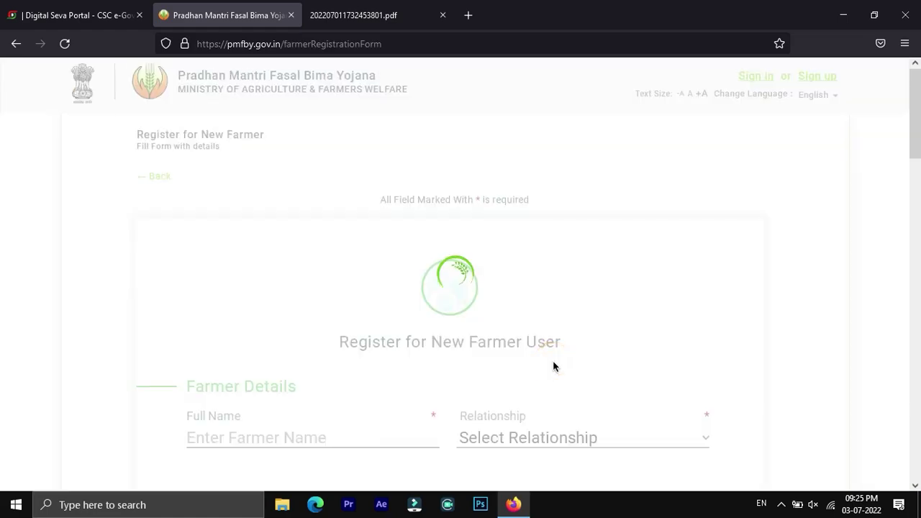
scroll(411, 361, down, 5)
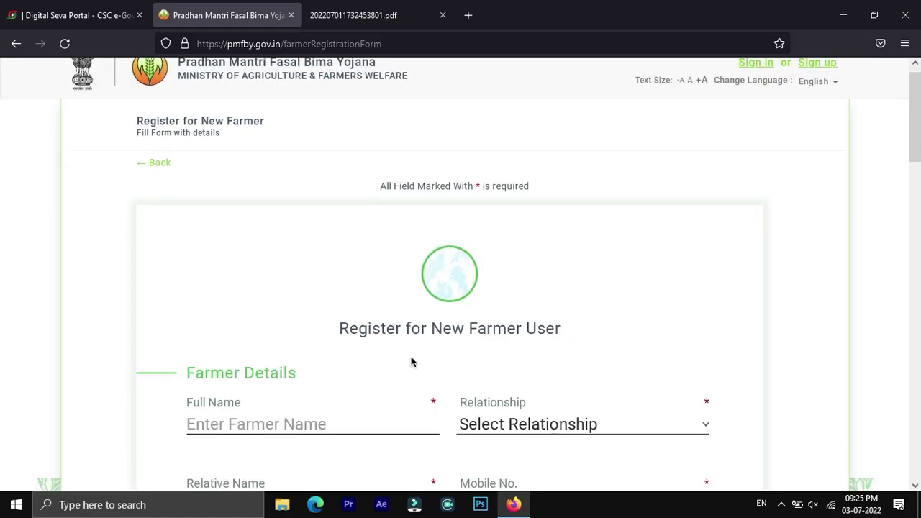
scroll(412, 361, down, 2)
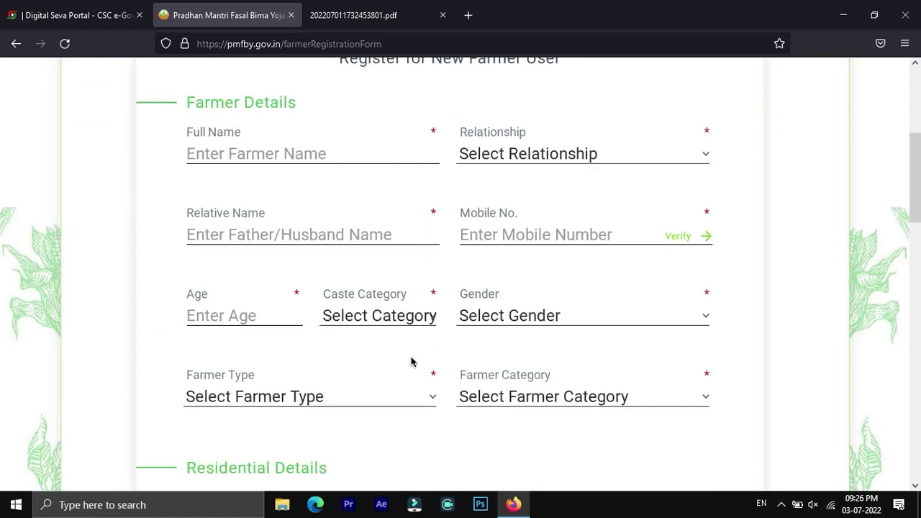
scroll(411, 362, down, 20)
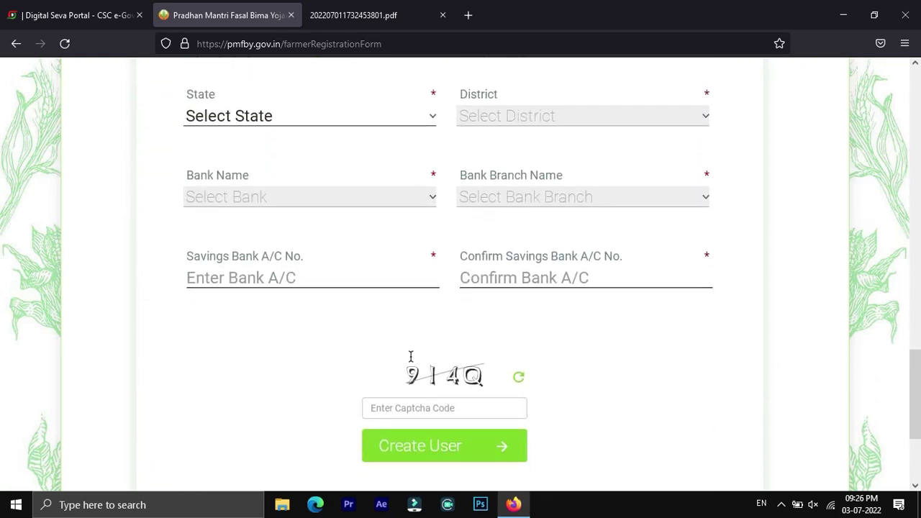
scroll(411, 361, up, 20)
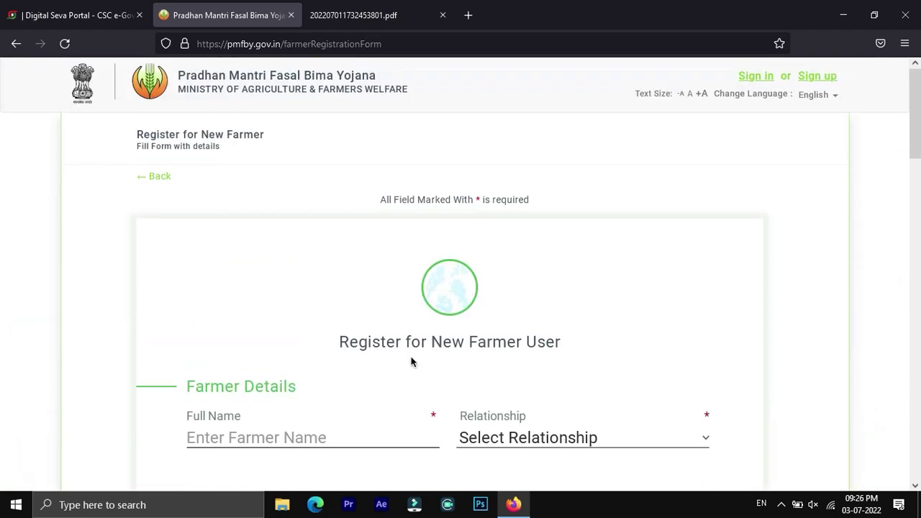
Step: Look over the Farmer Login page, then return to the portal home page
click(161, 178)
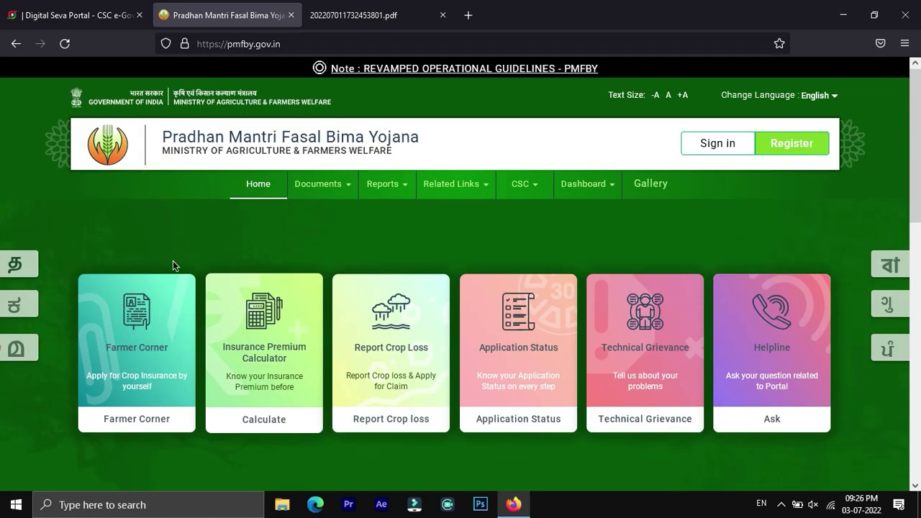
click(163, 329)
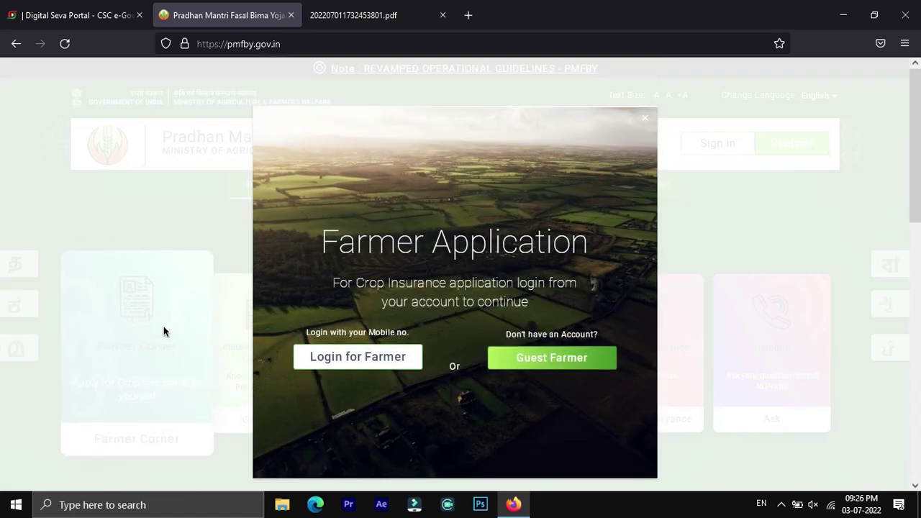
click(325, 358)
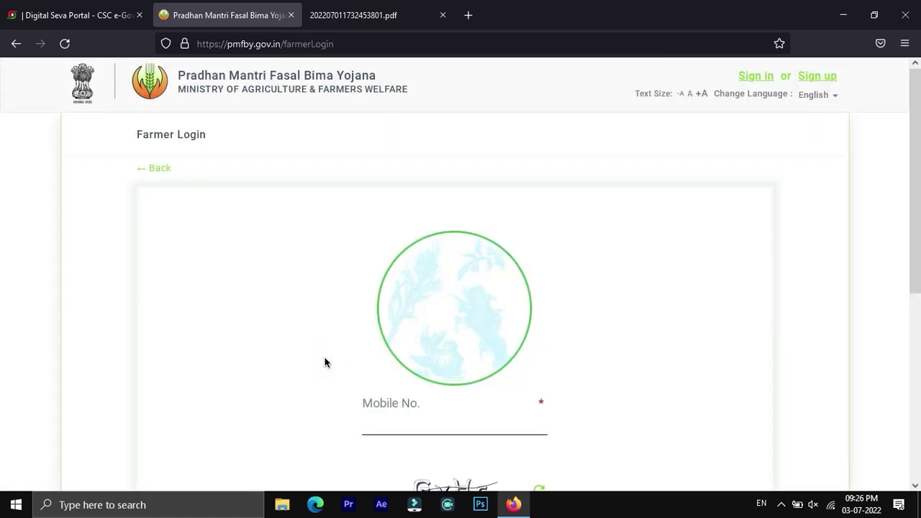
scroll(423, 380, down, 2)
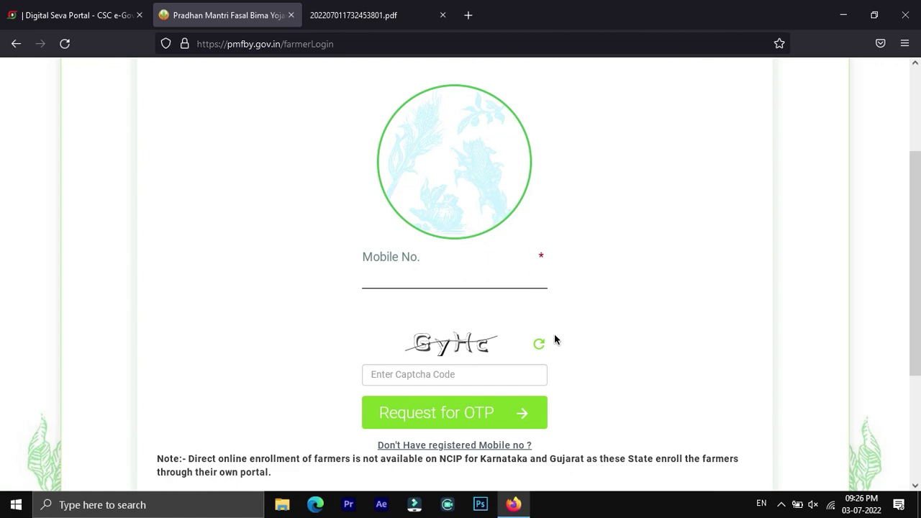
scroll(554, 339, up, 3)
click(161, 170)
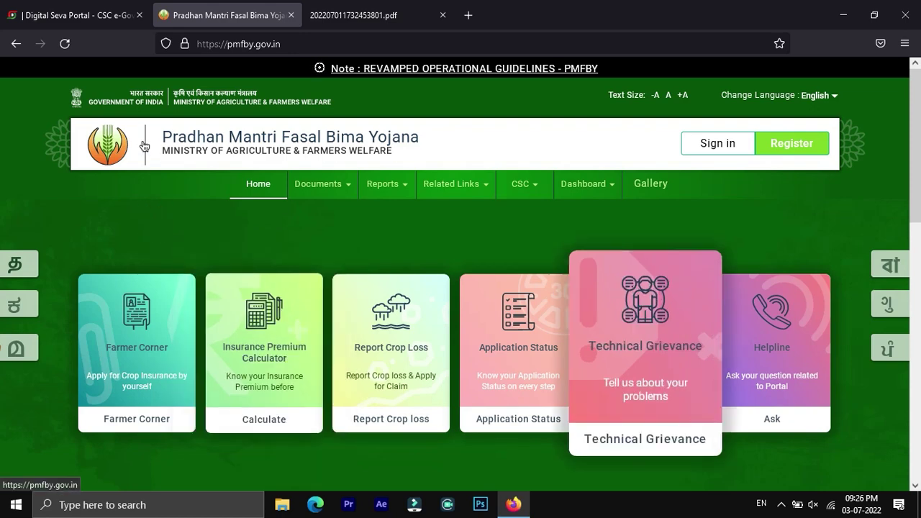
Step: Search the Digital Seva Portal services for 'fasa' and launch Pradhan Mantri Fasal Bima Yojana
click(97, 10)
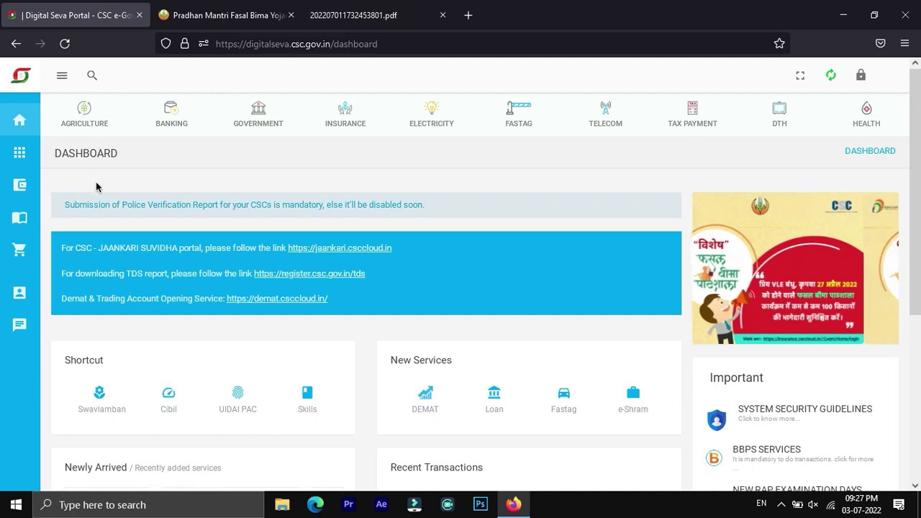
click(64, 44)
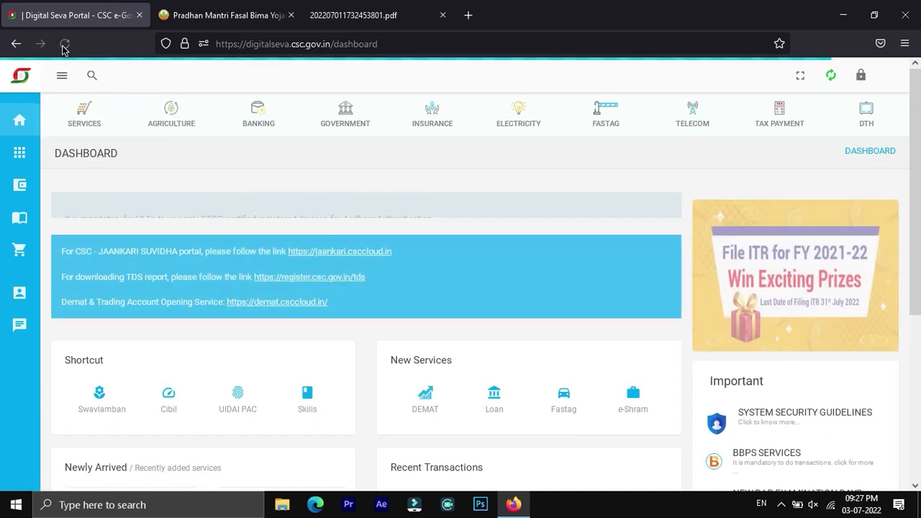
click(94, 77)
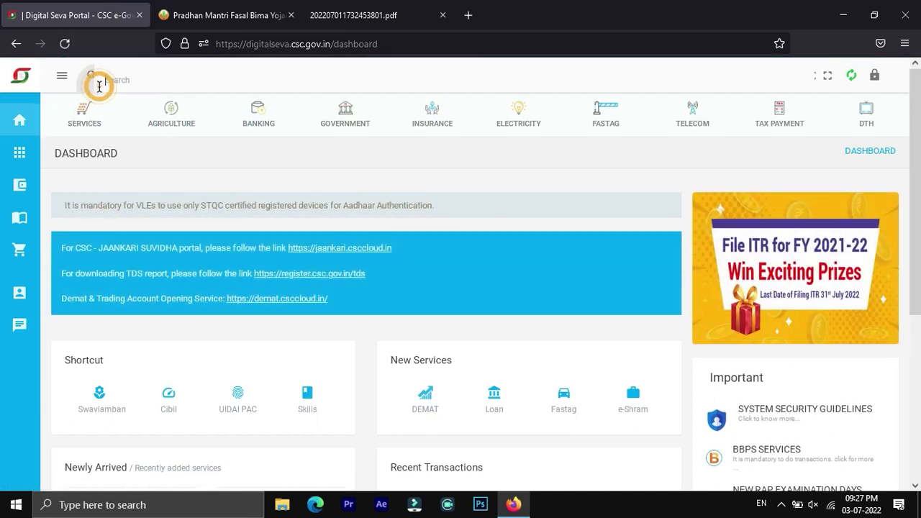
text(fasa)
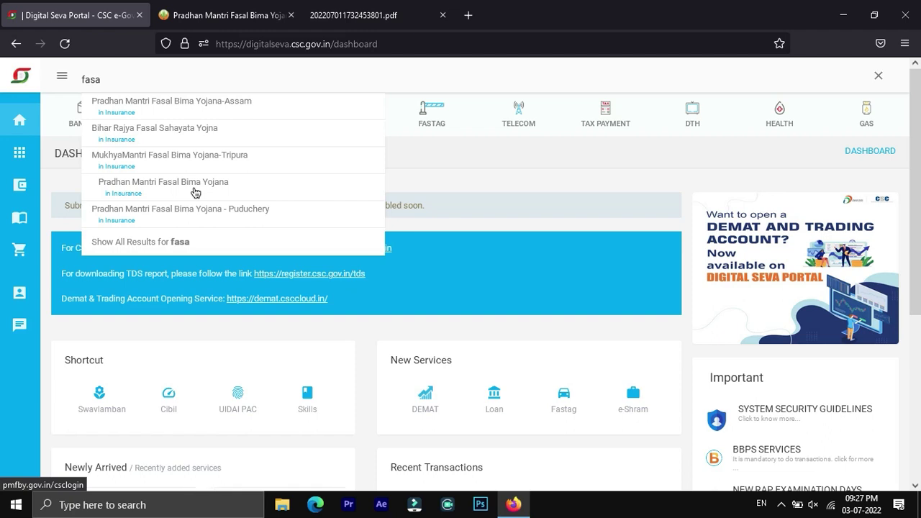
click(194, 192)
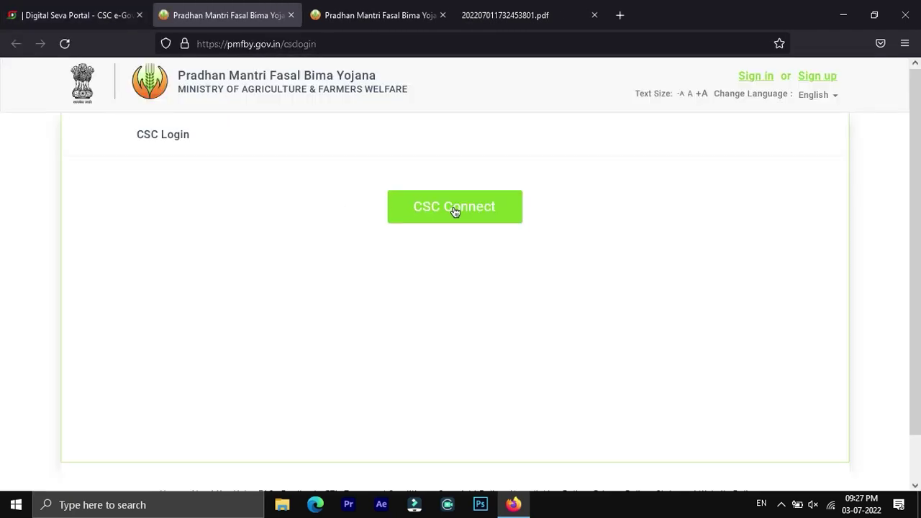
Step: Log in via CSC Connect and submit the MAHARASHTRA Kharif 2022 PMFBY season
click(455, 210)
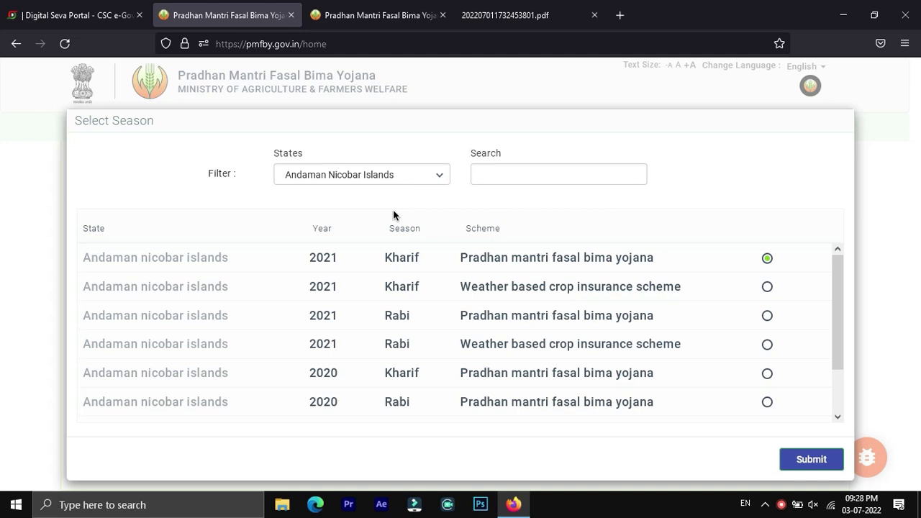
click(336, 176)
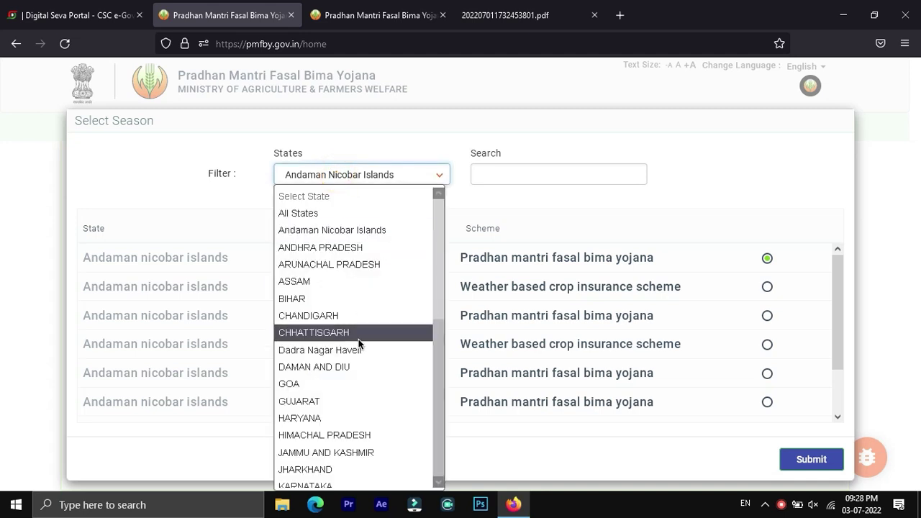
scroll(358, 343, down, 2)
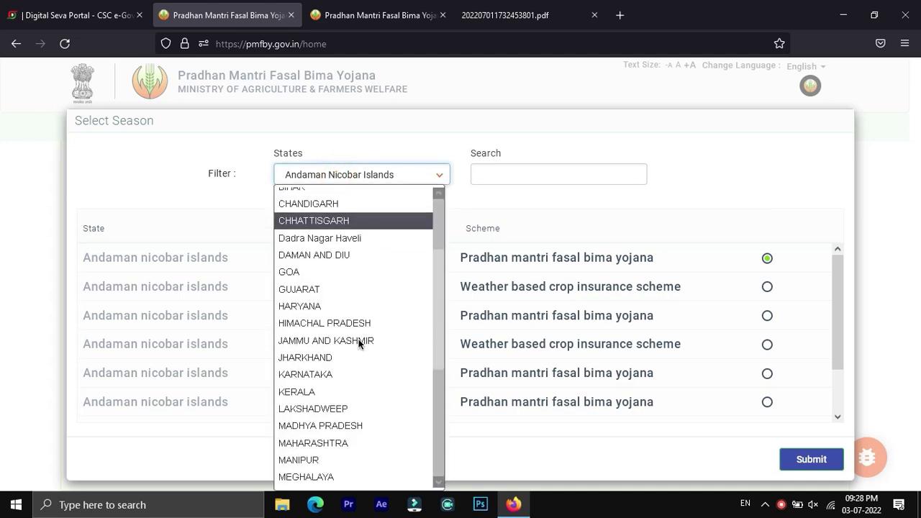
click(320, 440)
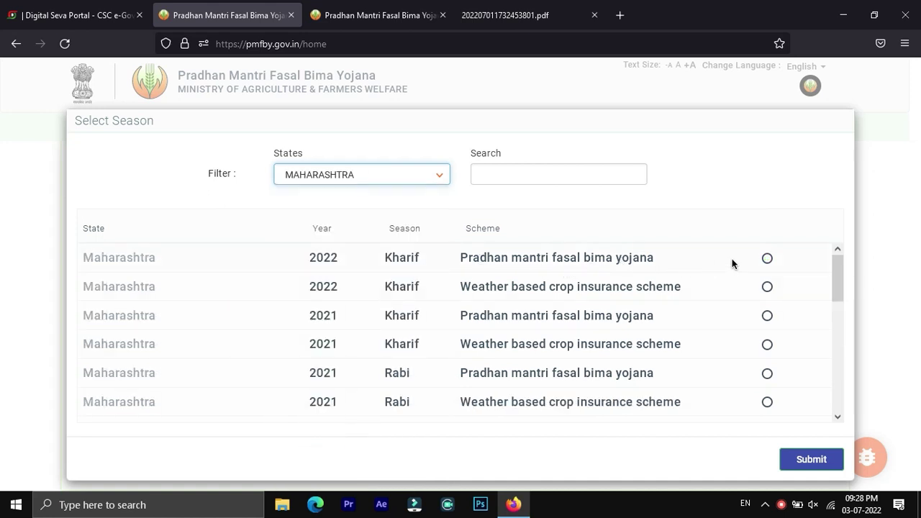
click(768, 258)
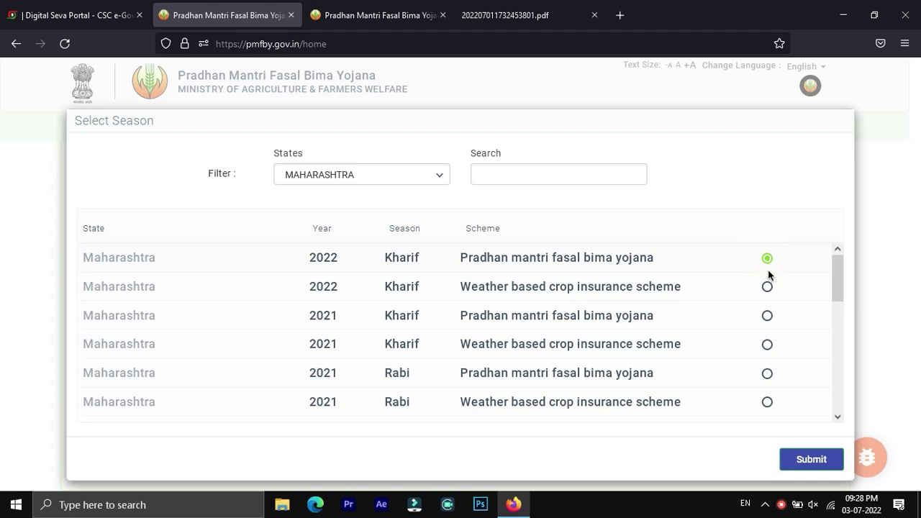
click(812, 467)
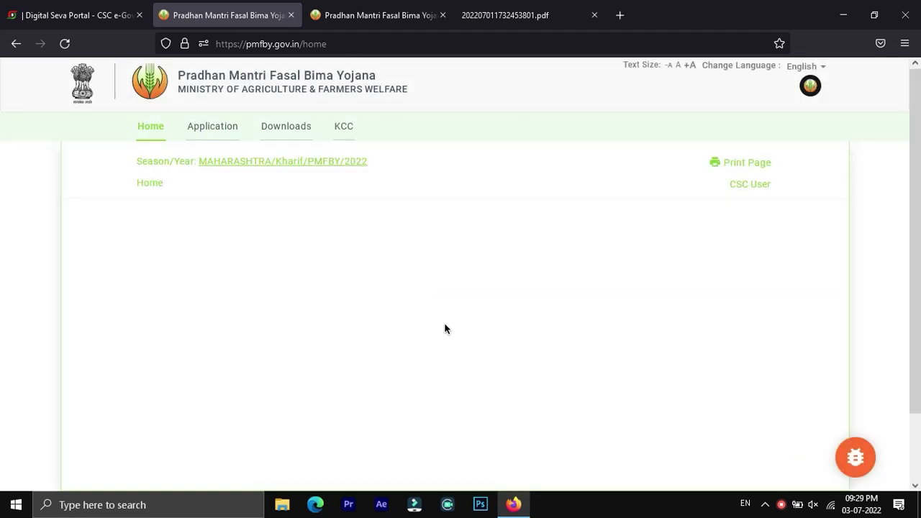
Step: Start a new farmer application with bank district Aurangabad and Aurangabad District Central Cooperative Bank Ltd
click(211, 134)
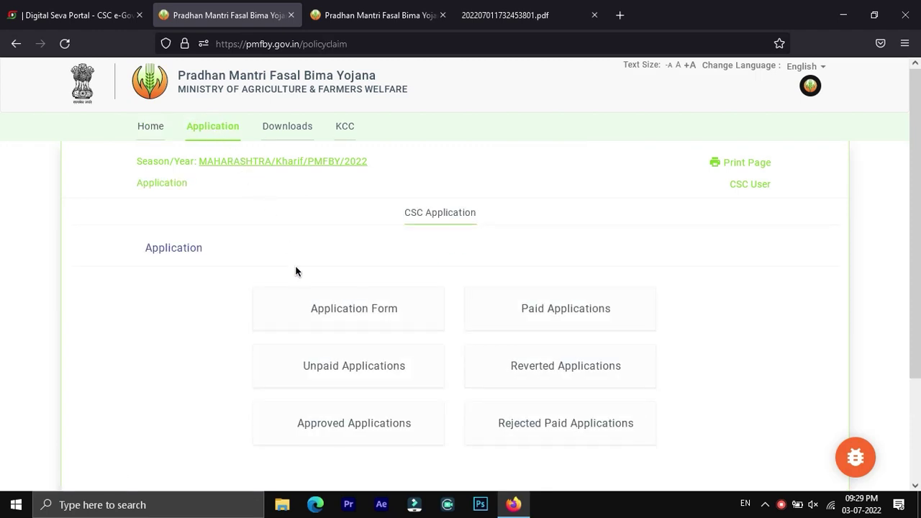
click(354, 310)
scroll(354, 318, down, 2)
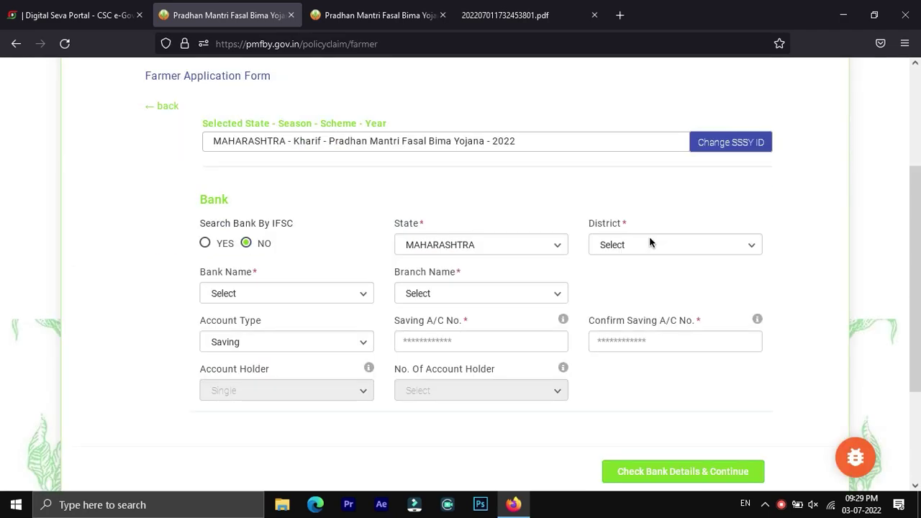
click(649, 243)
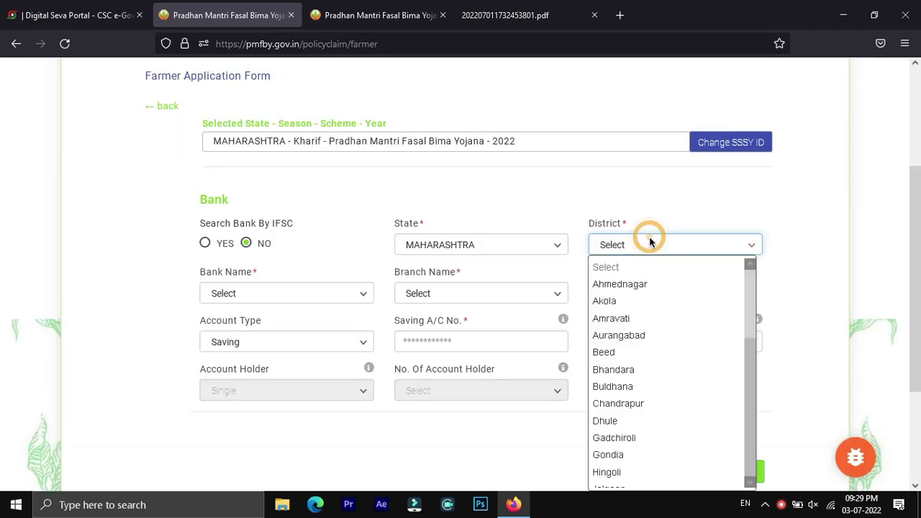
click(623, 338)
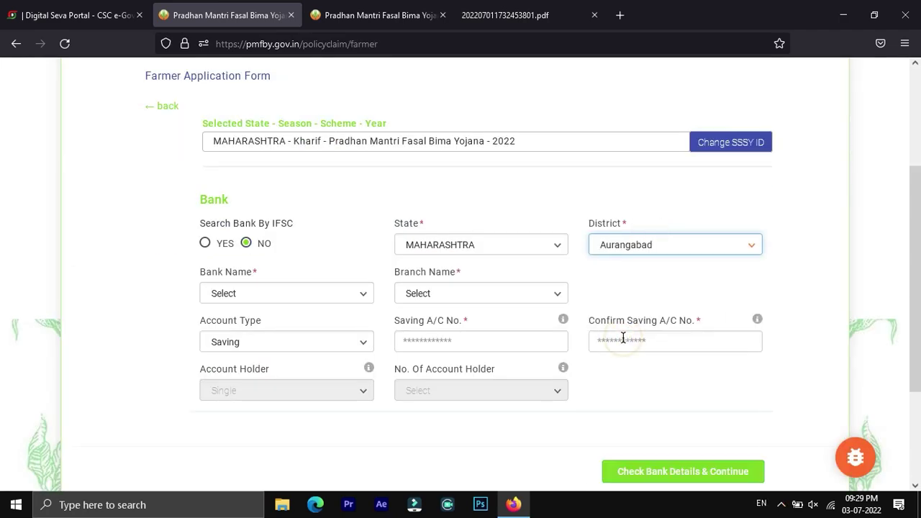
click(308, 290)
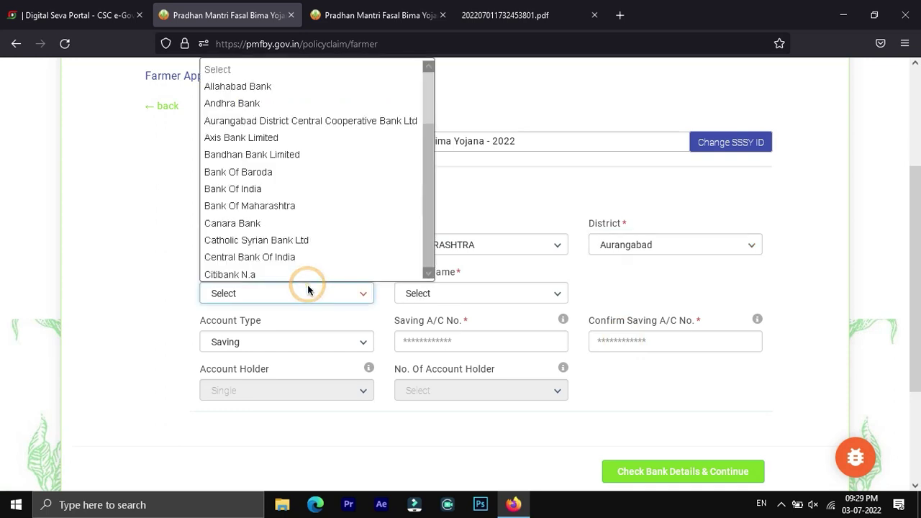
click(300, 121)
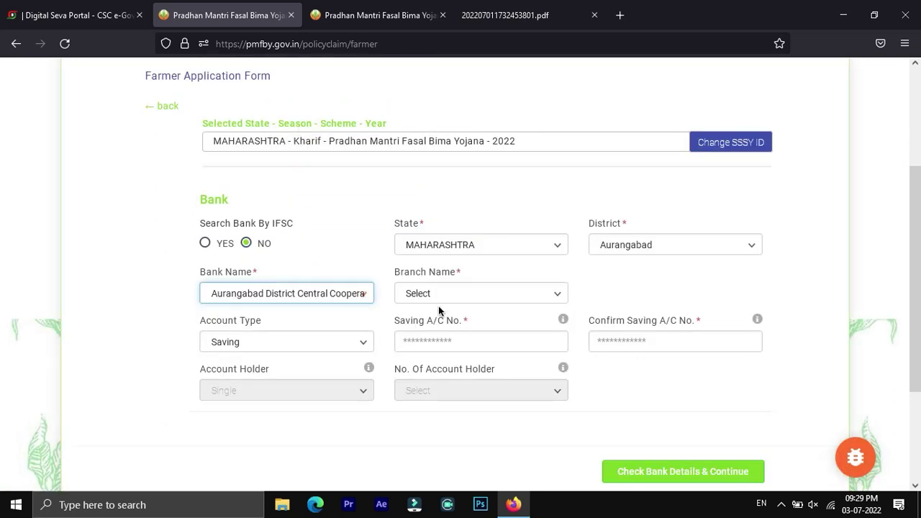
Step: Choose the Lasurgaon branch and Saving account type, then enter and confirm the account number
click(440, 295)
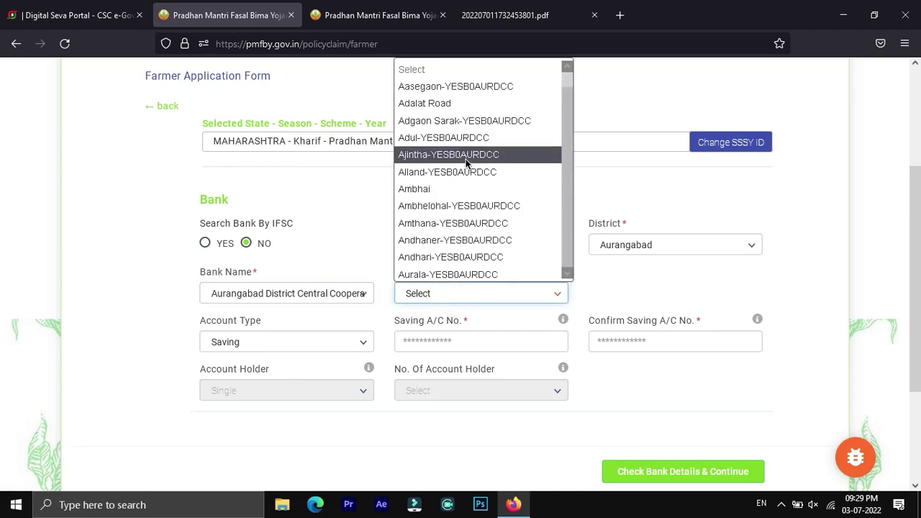
scroll(466, 163, down, 20)
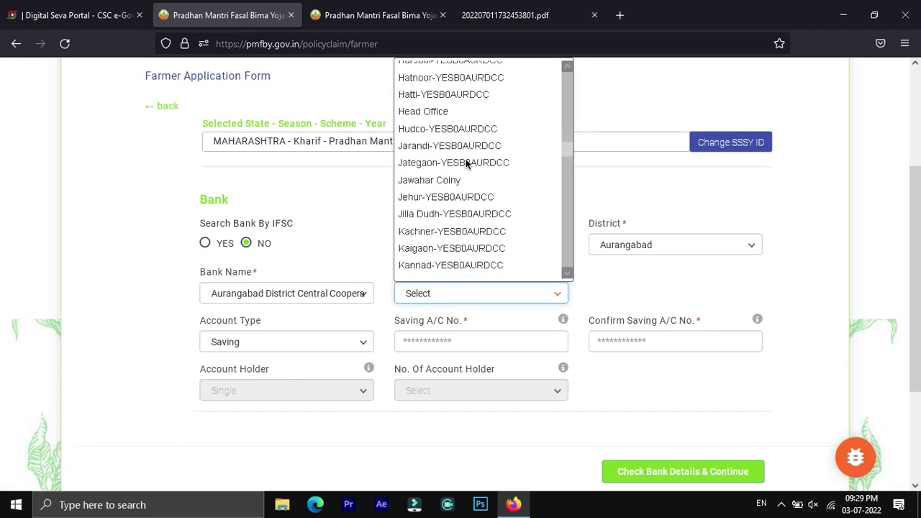
scroll(466, 162, up, 1)
click(461, 151)
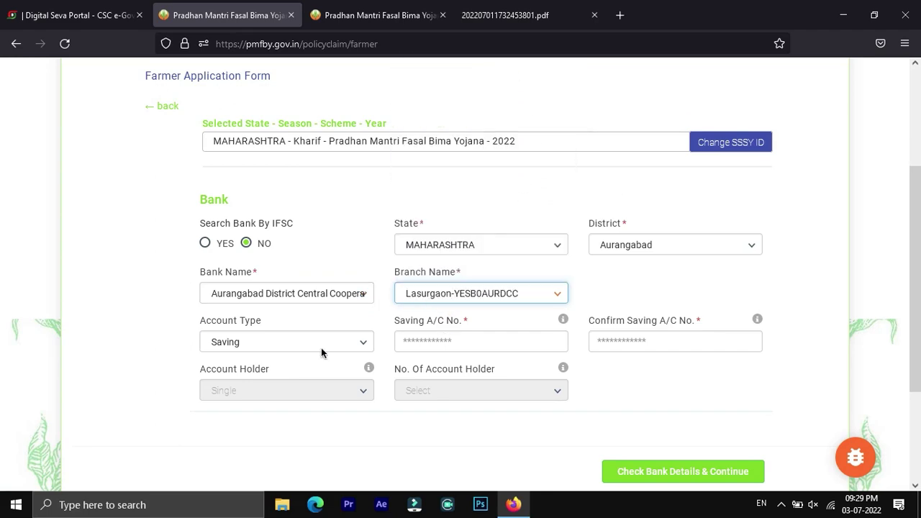
click(245, 341)
click(238, 365)
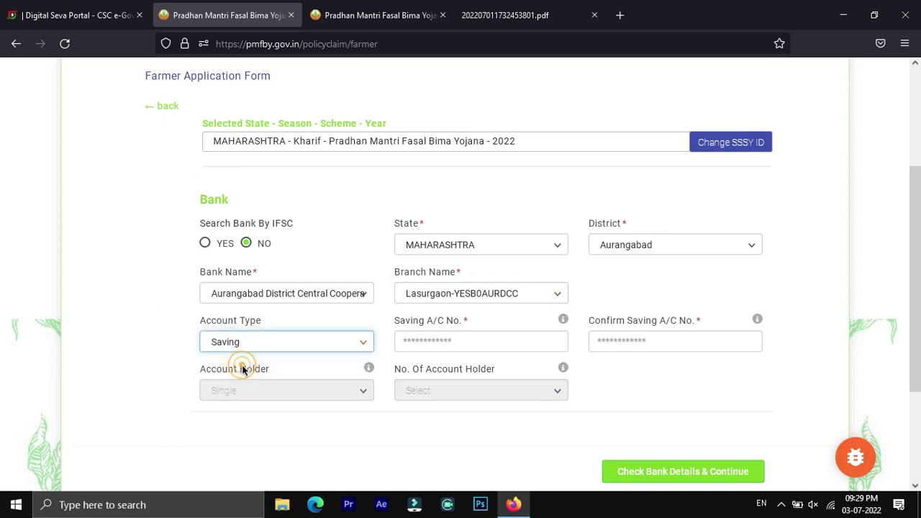
click(439, 341)
click(447, 343)
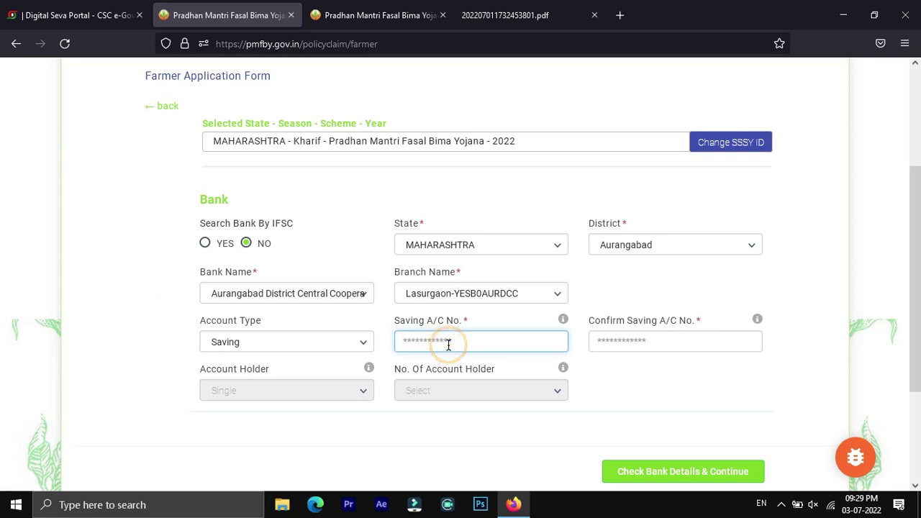
text(000000000000000)
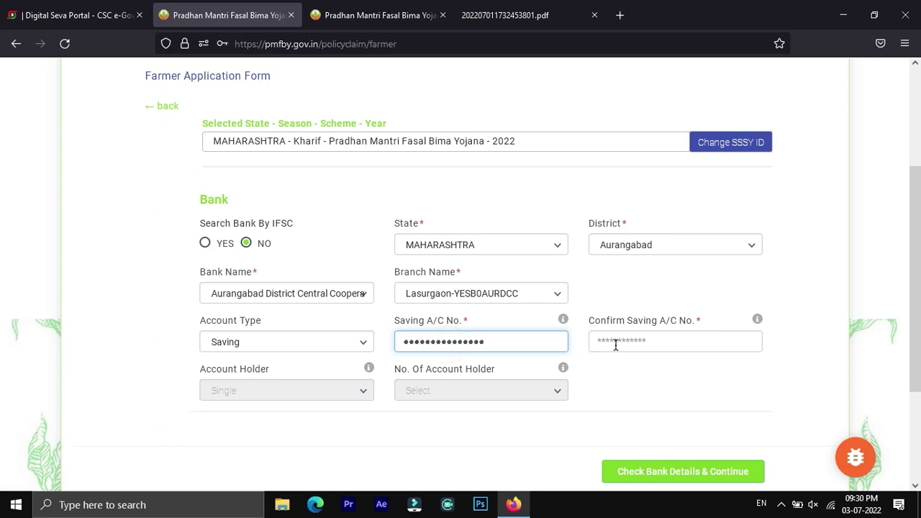
click(615, 343)
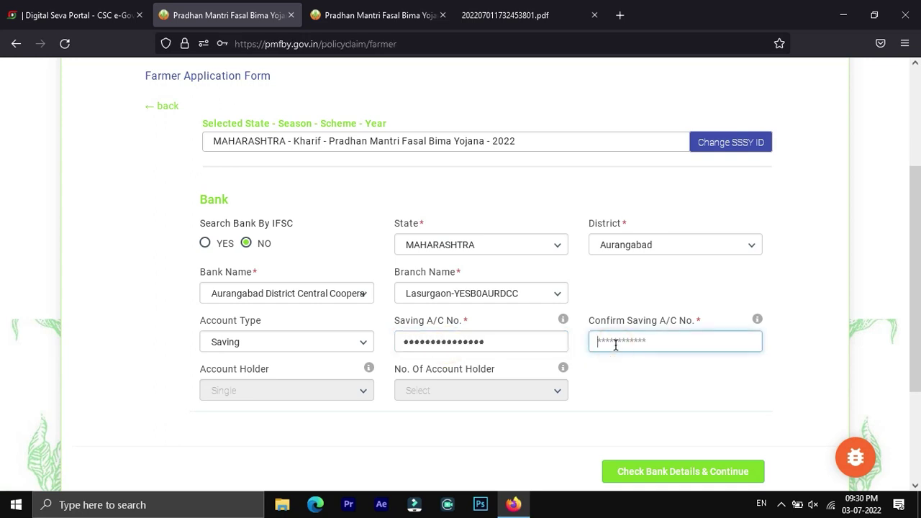
key(ctrl+v)
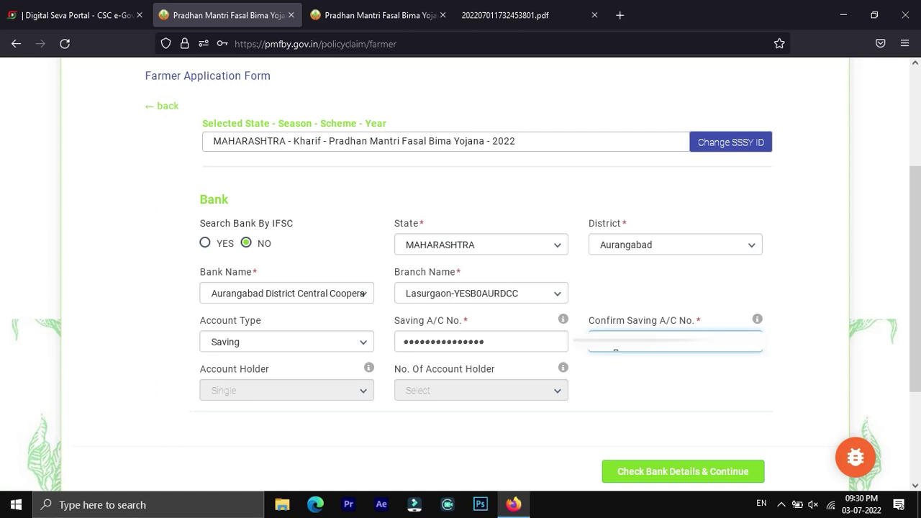
Step: Accept the bank details and verify the farmer's Aadhaar number
click(690, 471)
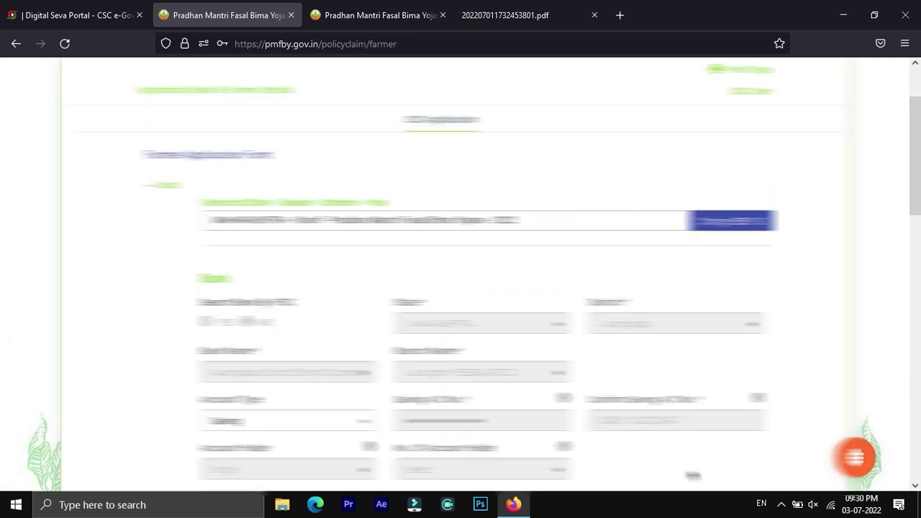
scroll(692, 474, down, 5)
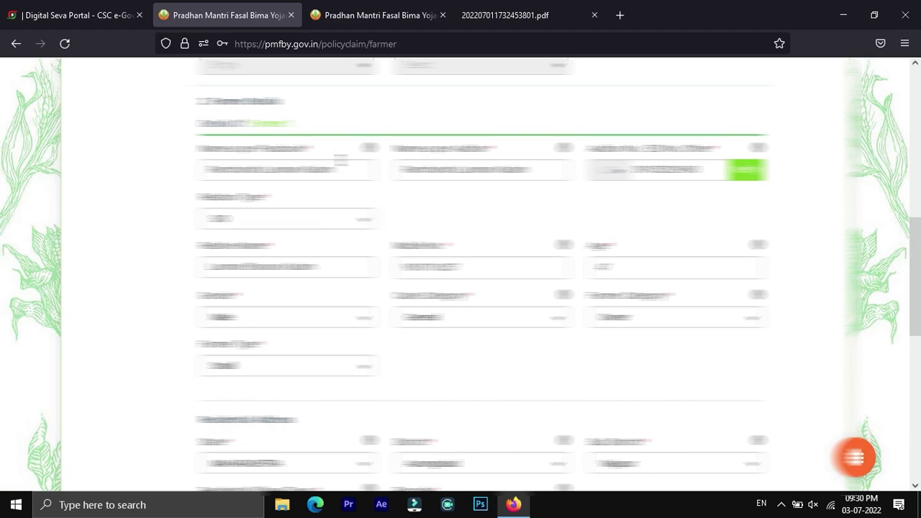
scroll(340, 160, down, 1)
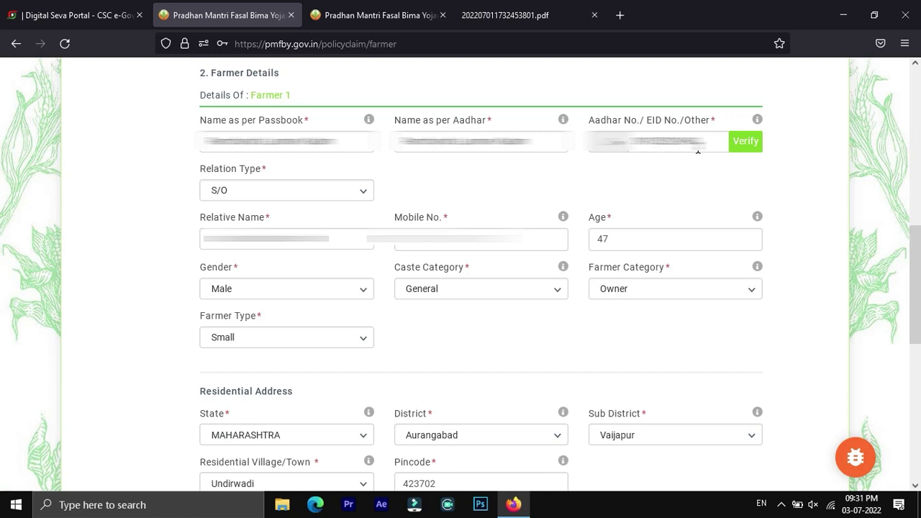
click(749, 142)
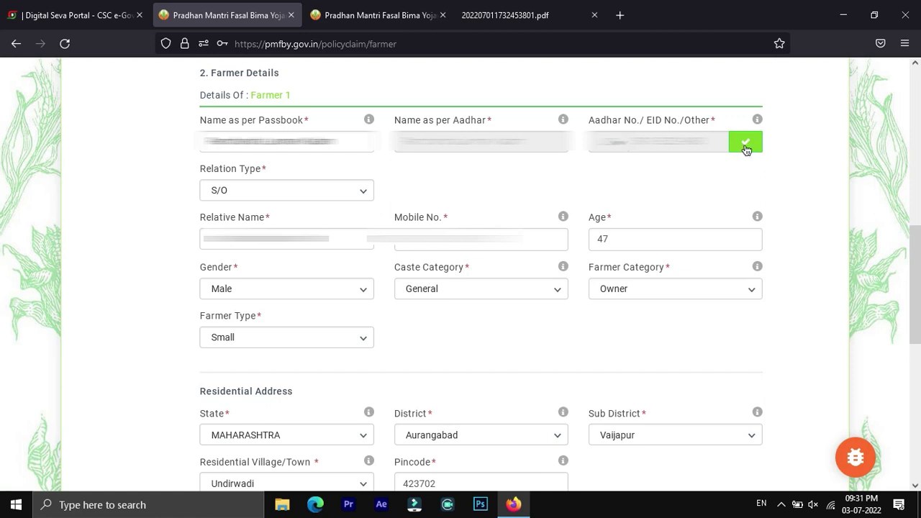
Step: Keep S/O as the relation type and leave the relative's name unchanged
click(353, 190)
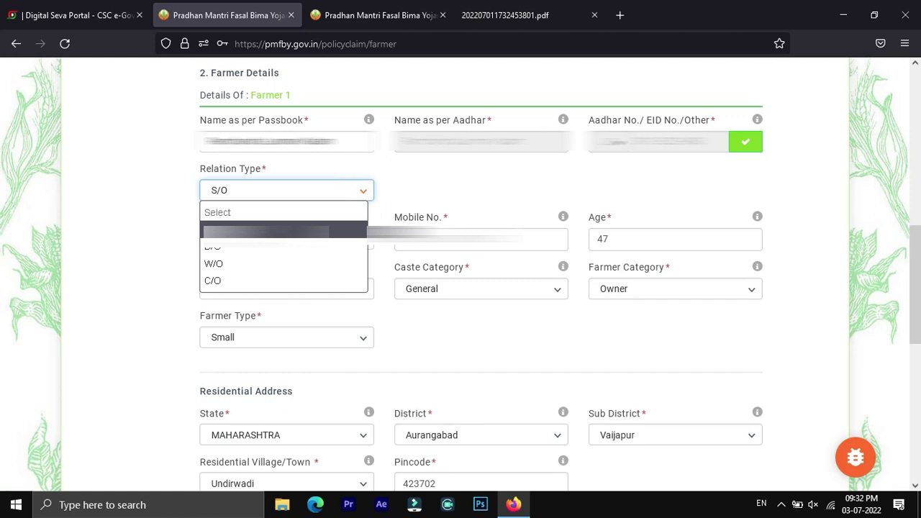
click(293, 230)
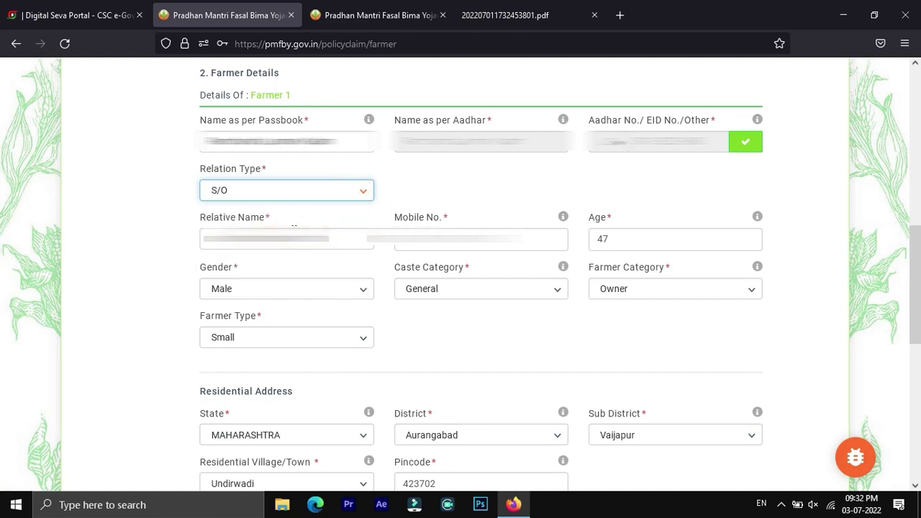
click(337, 241)
click(337, 241)
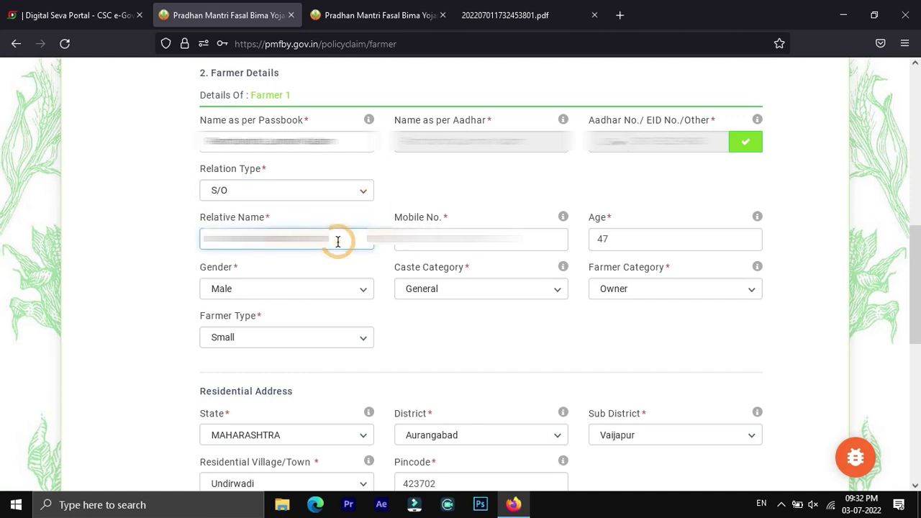
key(ctrl+a)
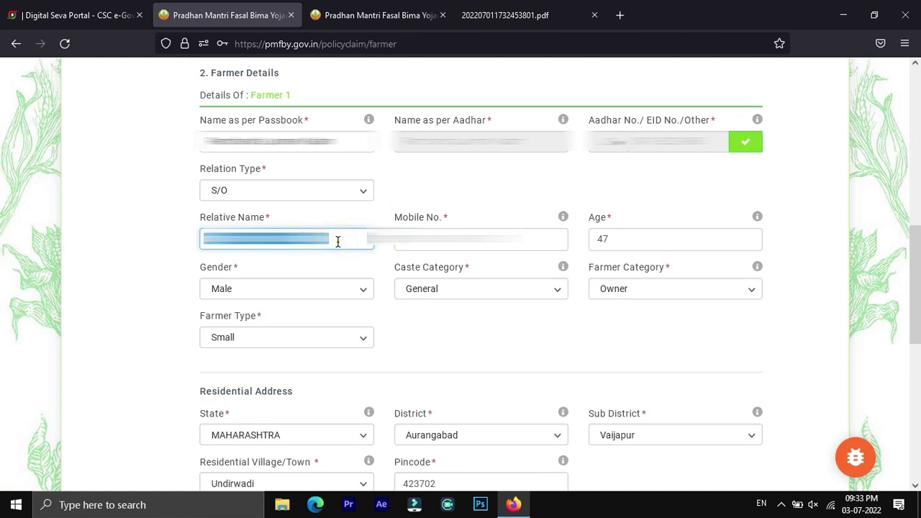
click(338, 241)
click(370, 223)
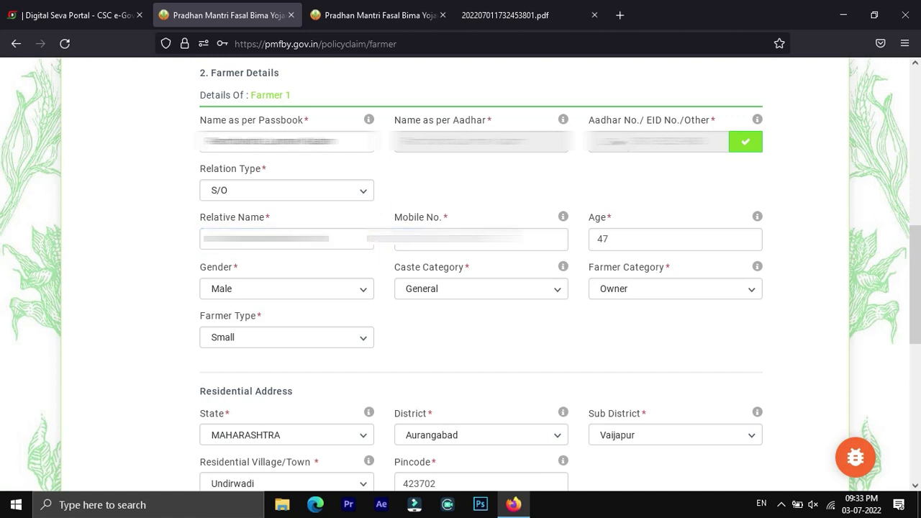
click(468, 245)
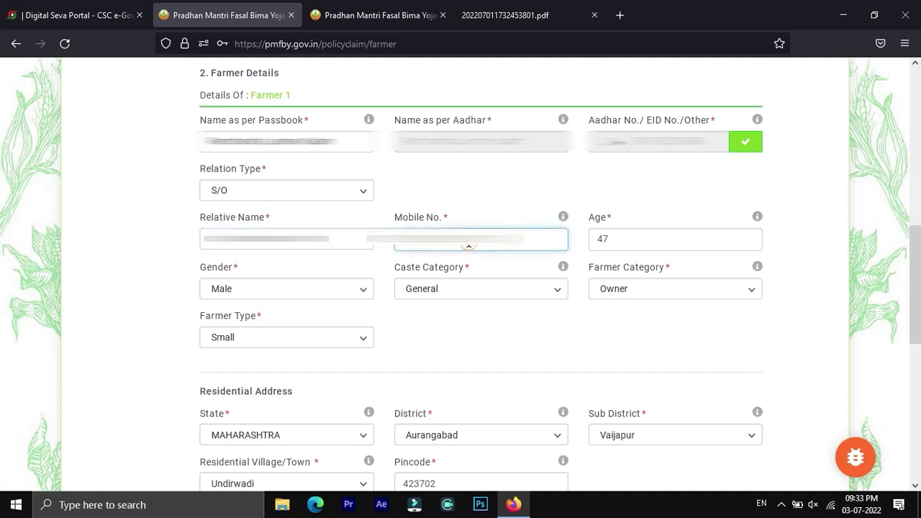
Step: Change the farmer's age from 47 to 50, keep General category, and review the farmer type options
click(636, 242)
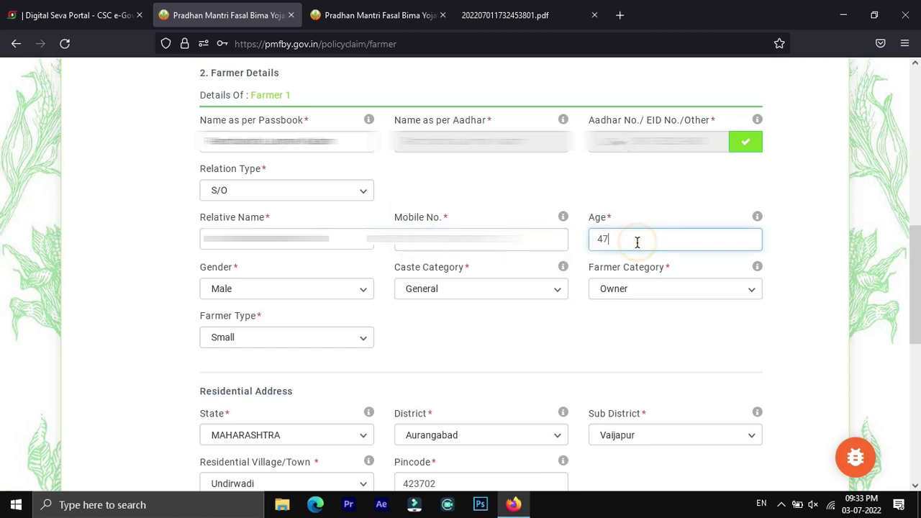
key(BackSpace)
key(BackSpace)
key(Tab)
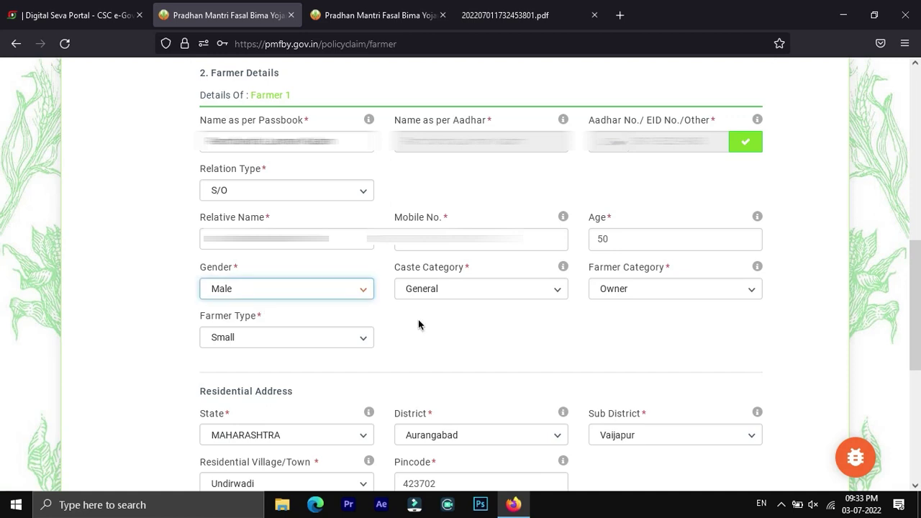
click(484, 290)
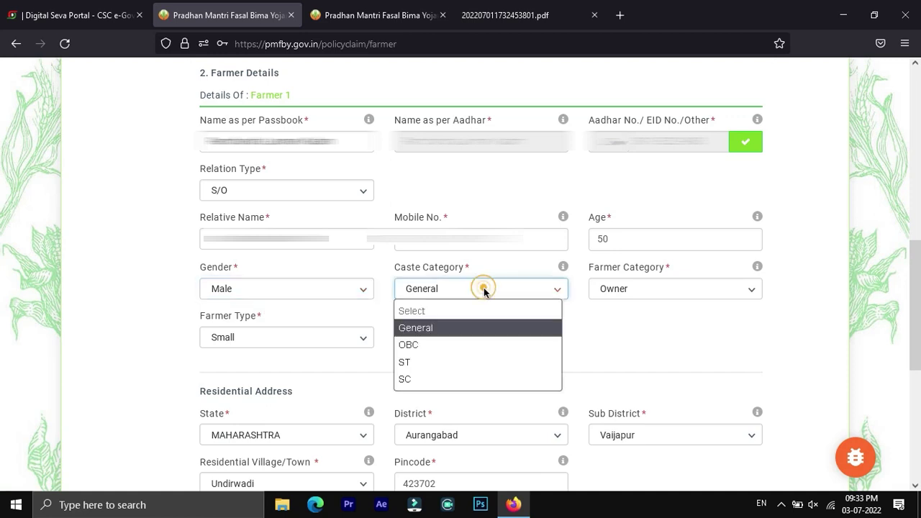
click(454, 329)
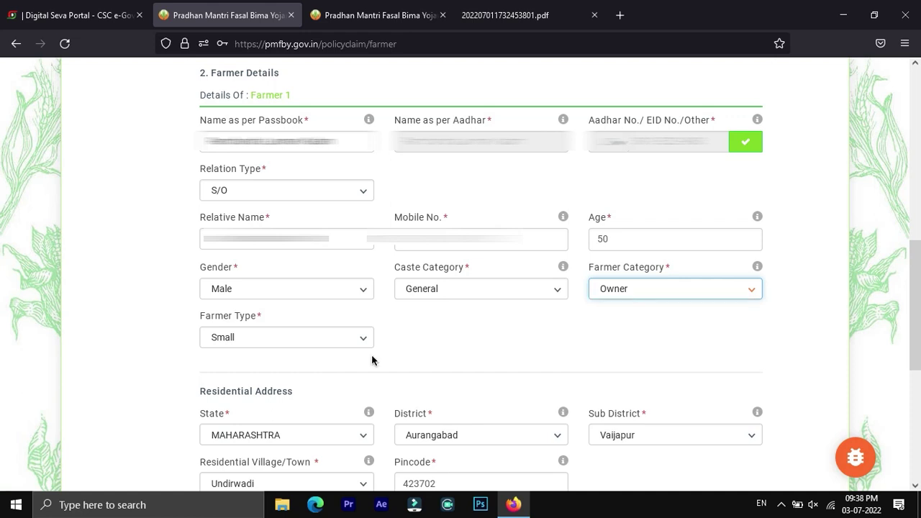
click(272, 340)
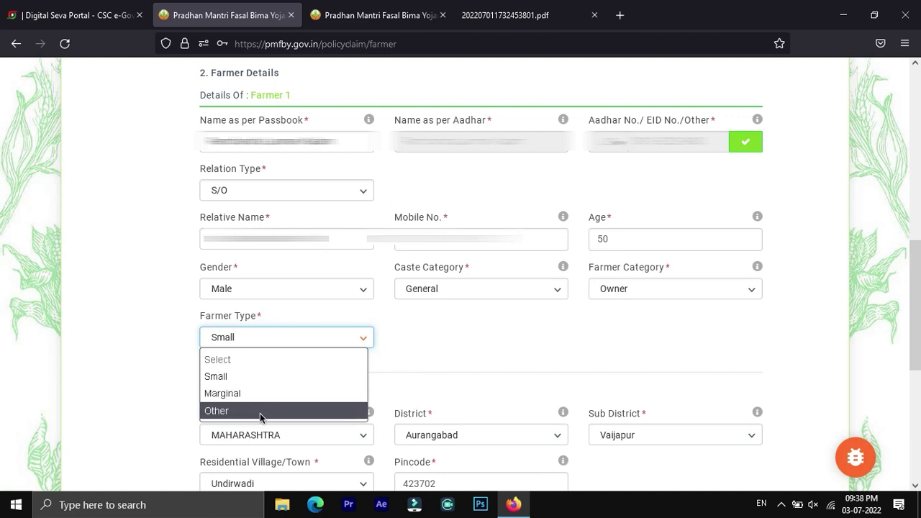
scroll(261, 417, down, 4)
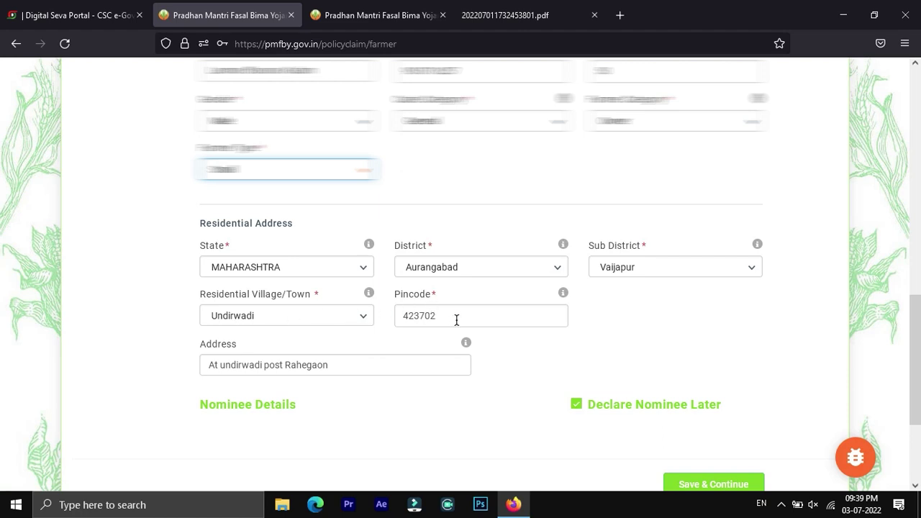
Step: Set Declare Nominee Later on and save the farmer details to reach Crop Details
click(341, 389)
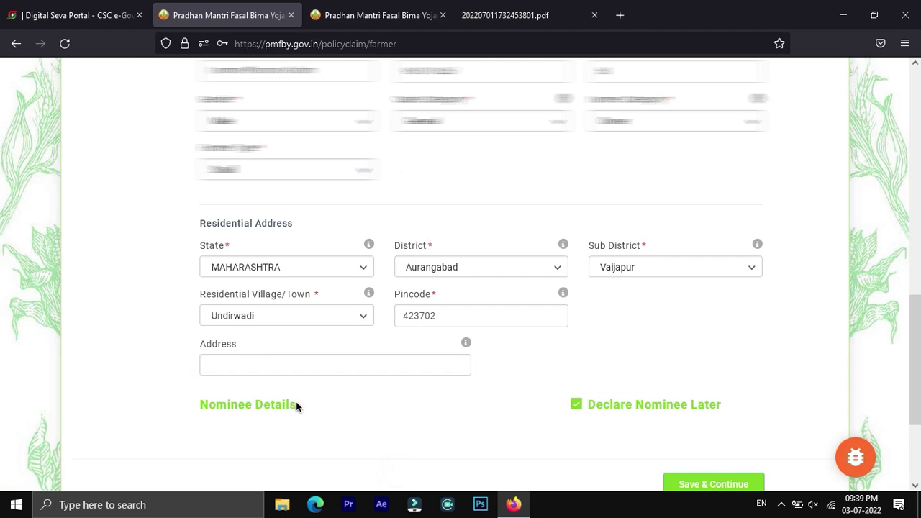
scroll(427, 414, down, 2)
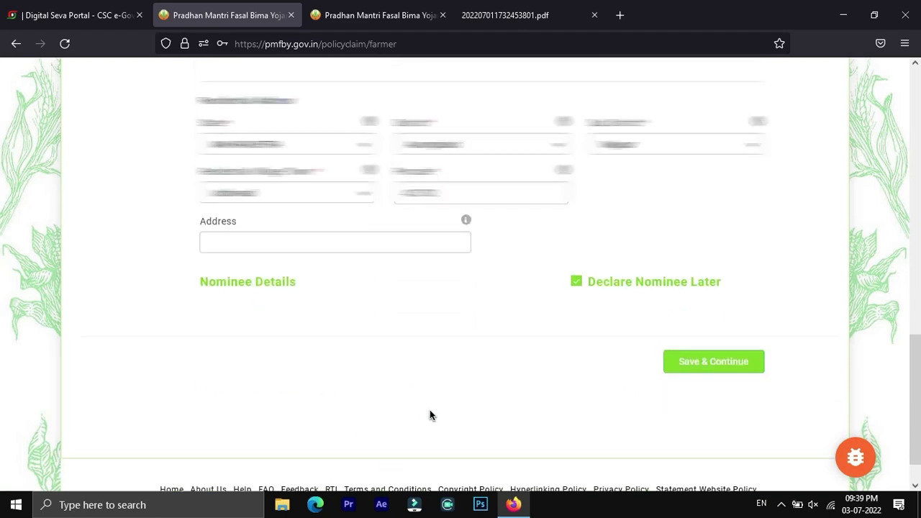
click(576, 281)
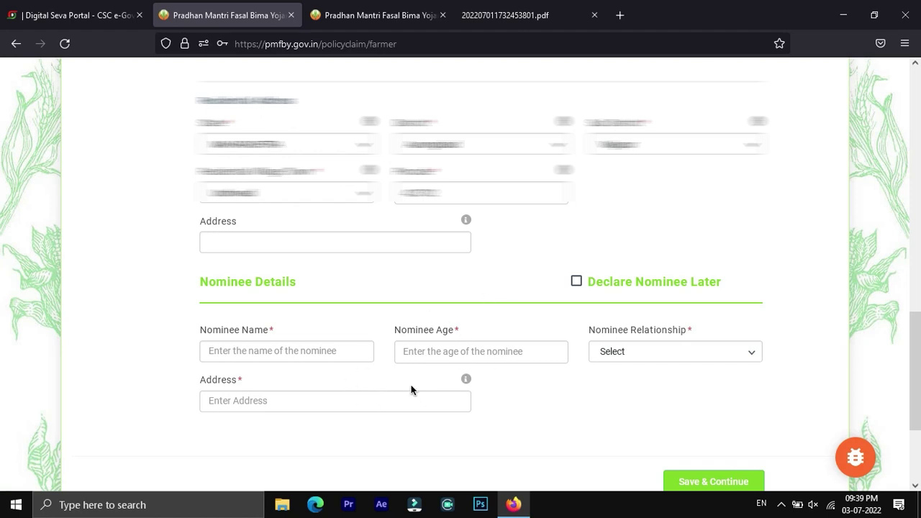
click(575, 283)
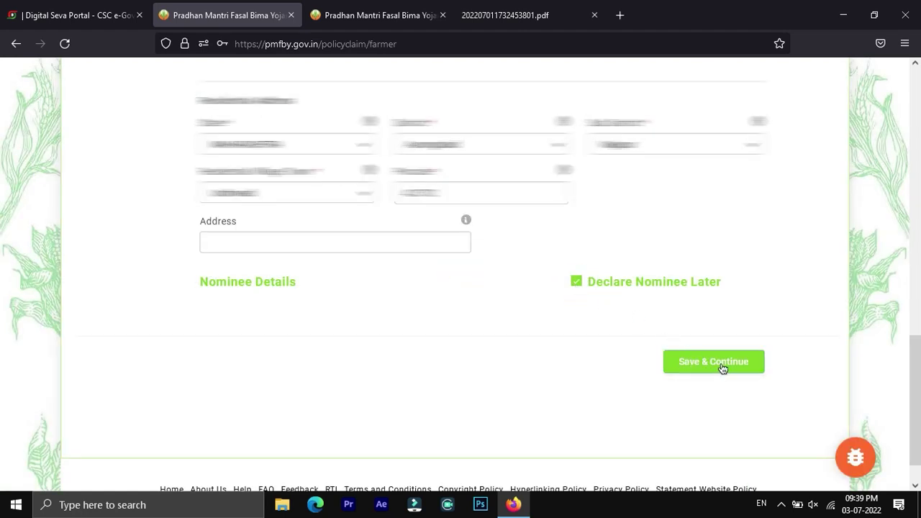
click(722, 365)
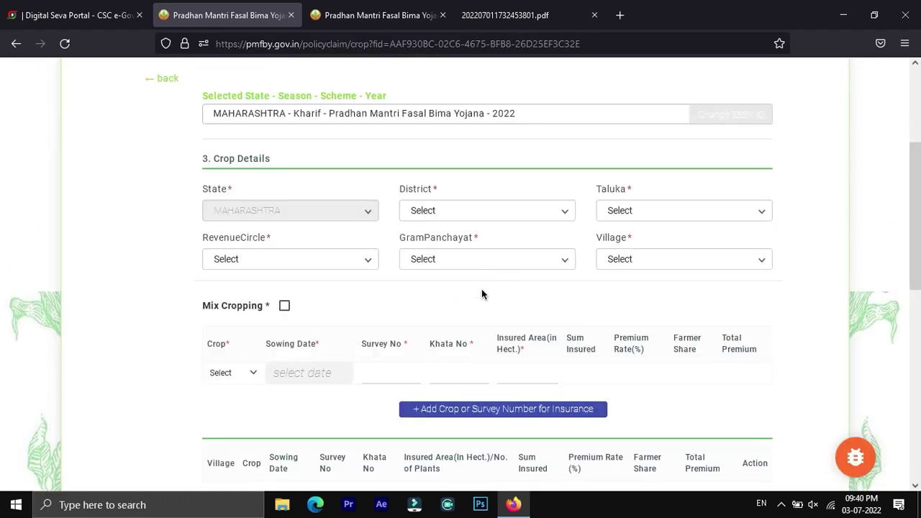
Step: Set the crop district to Aurangabad and the taluka to Vaijapur
click(481, 211)
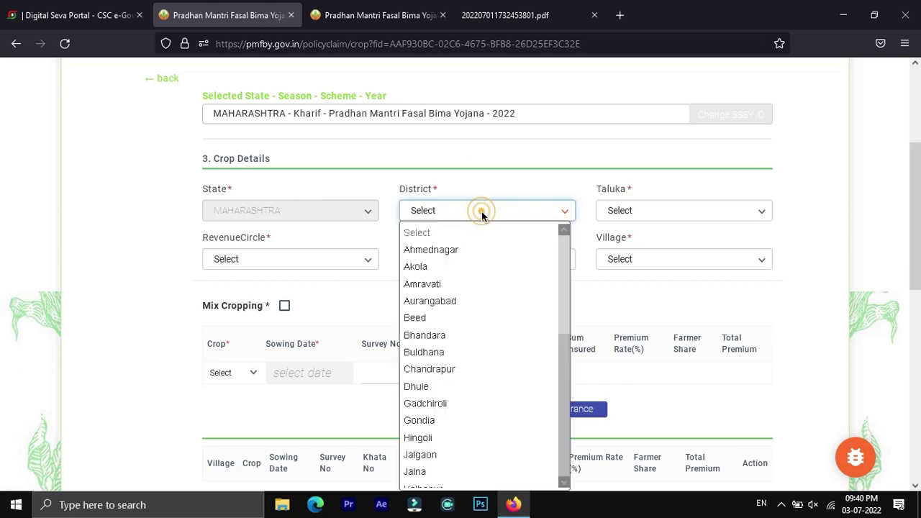
click(470, 300)
click(683, 211)
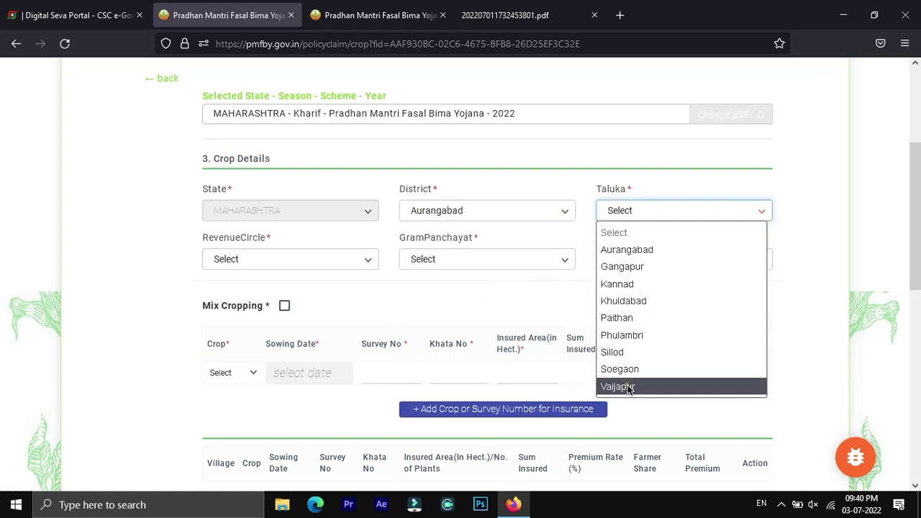
click(627, 387)
Step: Choose revenue circle Garaj, gram panchayat Rahegaon and village Undirwadi
click(320, 259)
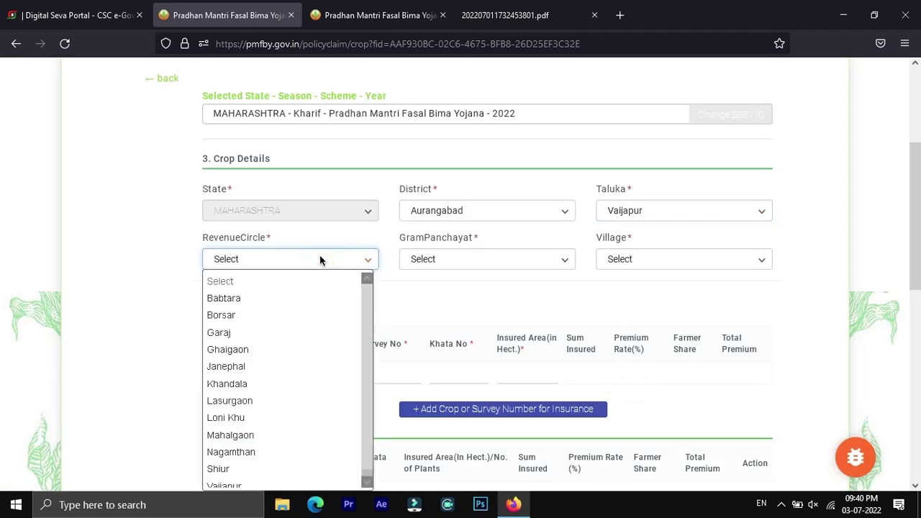
scroll(314, 348, down, 1)
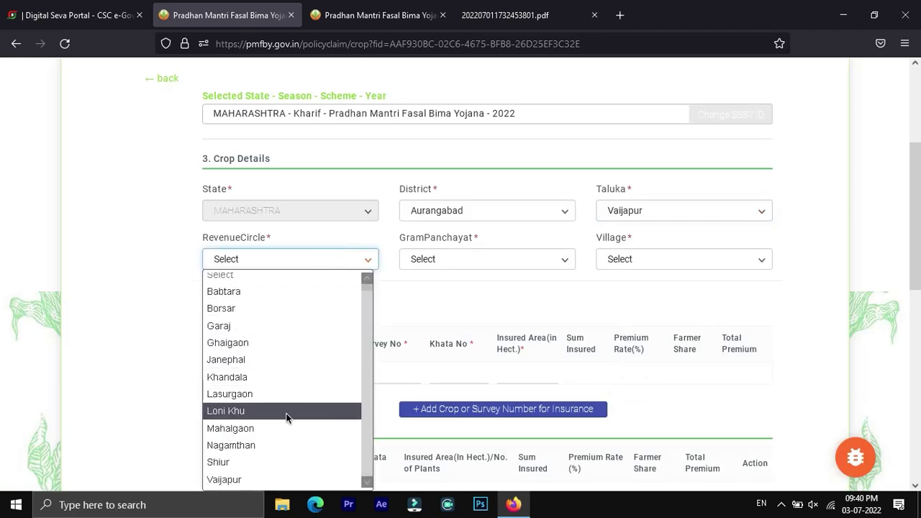
click(287, 327)
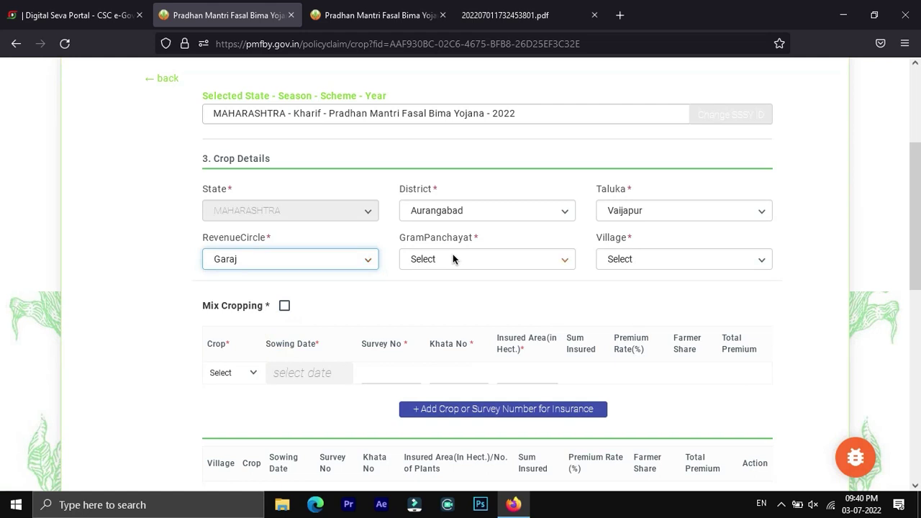
click(452, 256)
scroll(478, 398, down, 1)
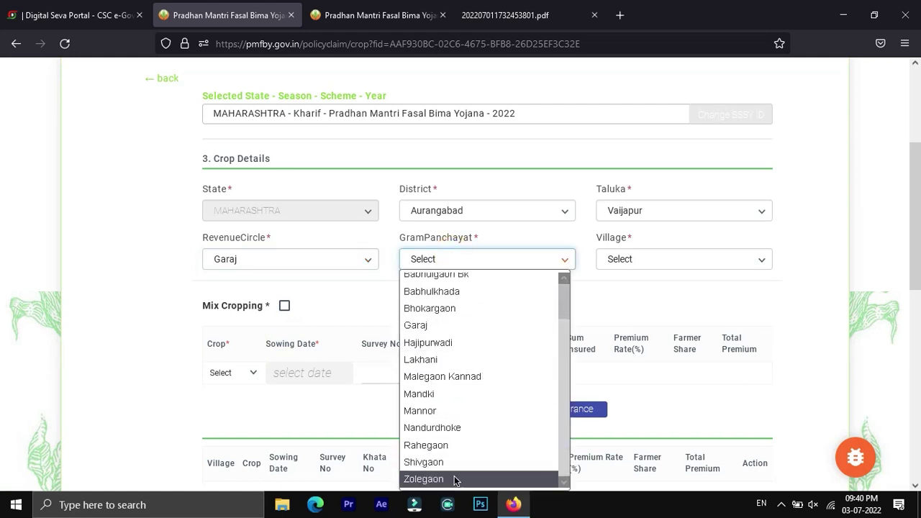
click(453, 445)
click(642, 262)
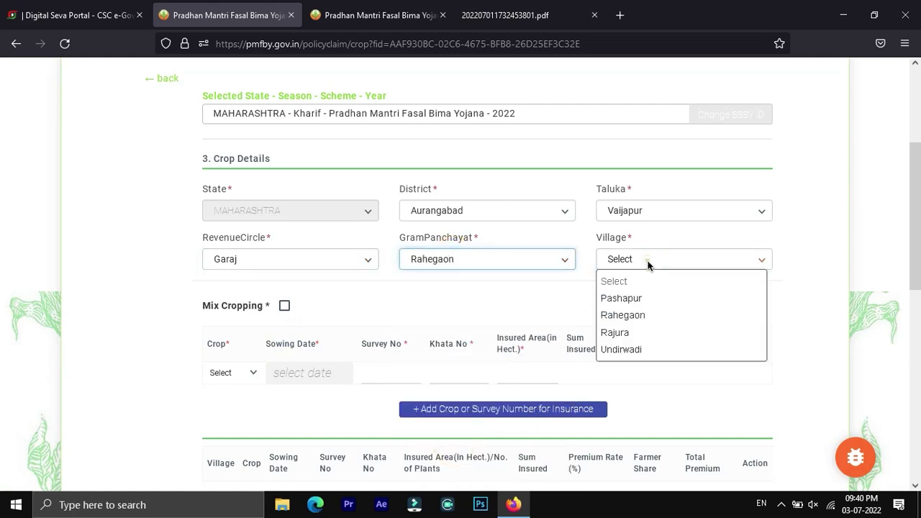
click(639, 350)
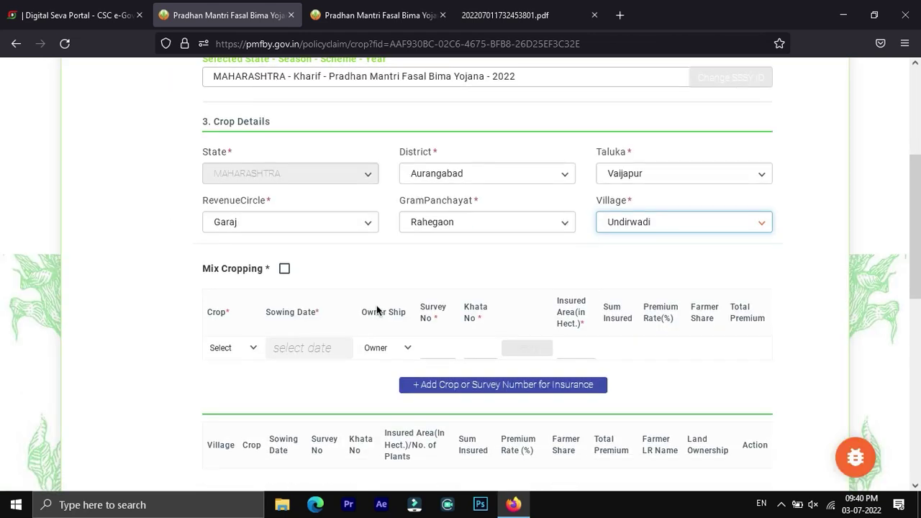
Step: Leave mix cropping off and select Cotton (Kapas) as the crop
click(285, 269)
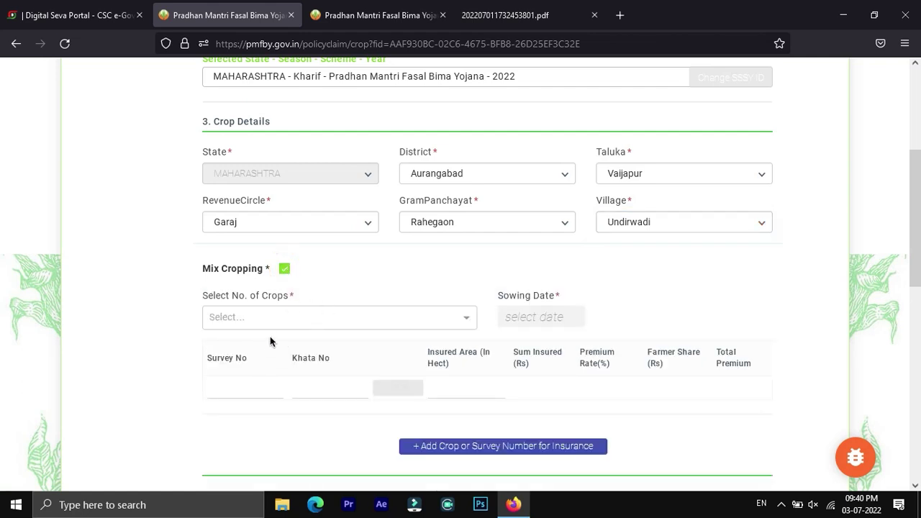
click(285, 268)
click(285, 270)
click(285, 271)
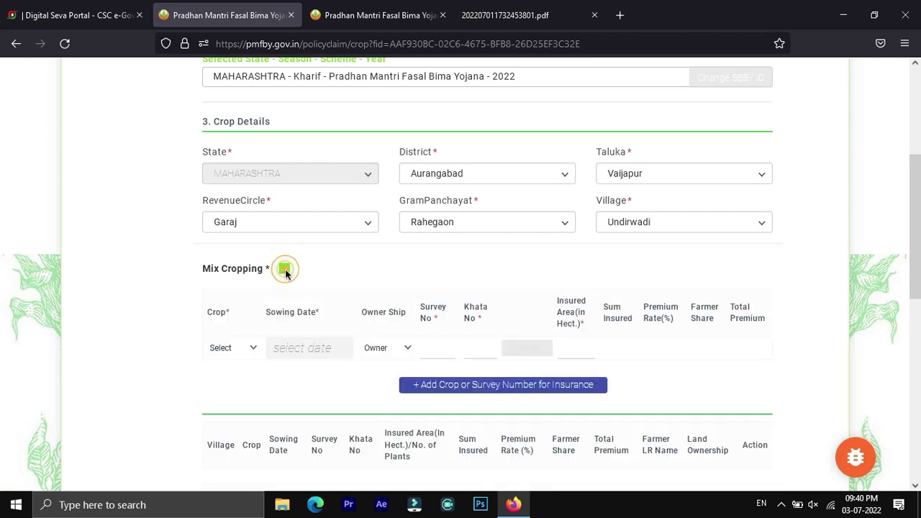
click(238, 351)
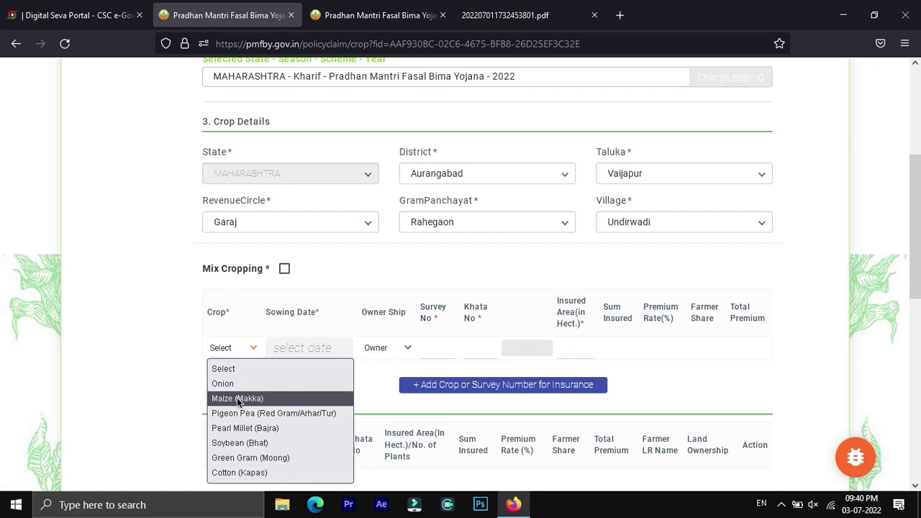
click(244, 474)
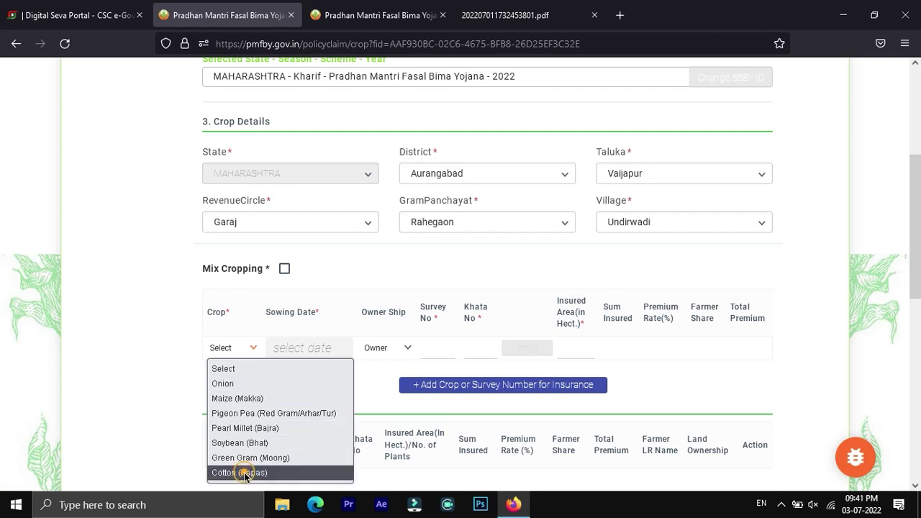
Step: Set sowing date 20-06-2022, Owner land ownership and survey number 51
click(300, 348)
click(220, 356)
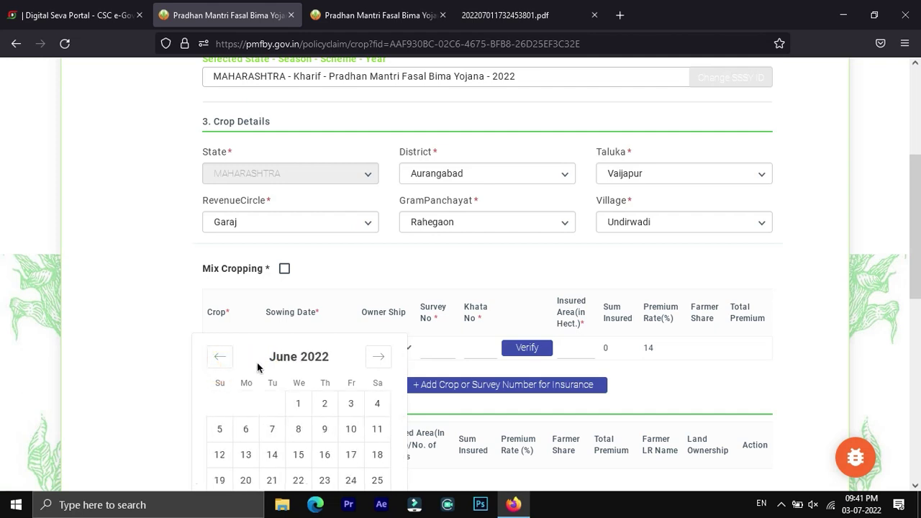
scroll(272, 379, down, 1)
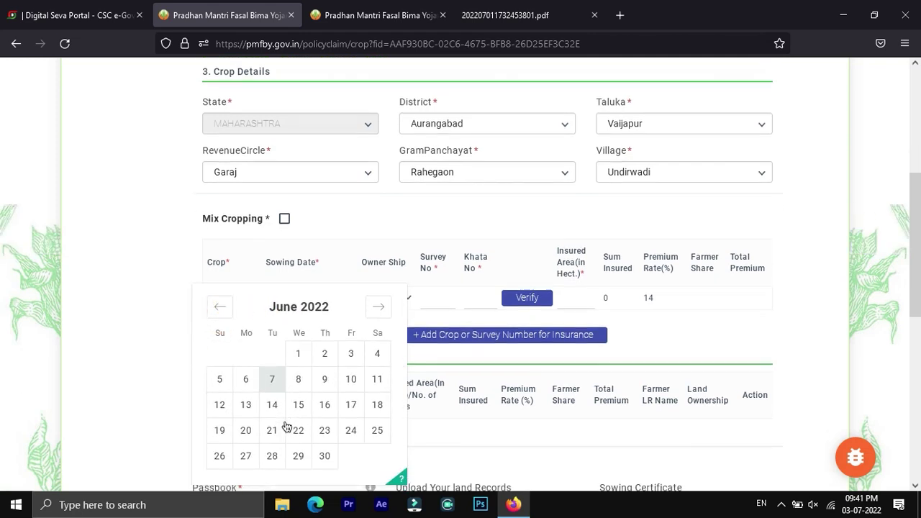
click(245, 430)
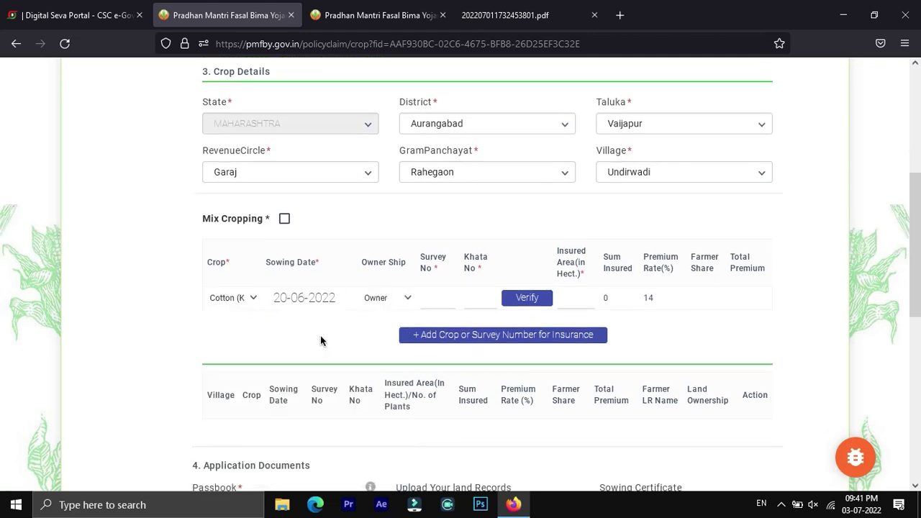
click(390, 302)
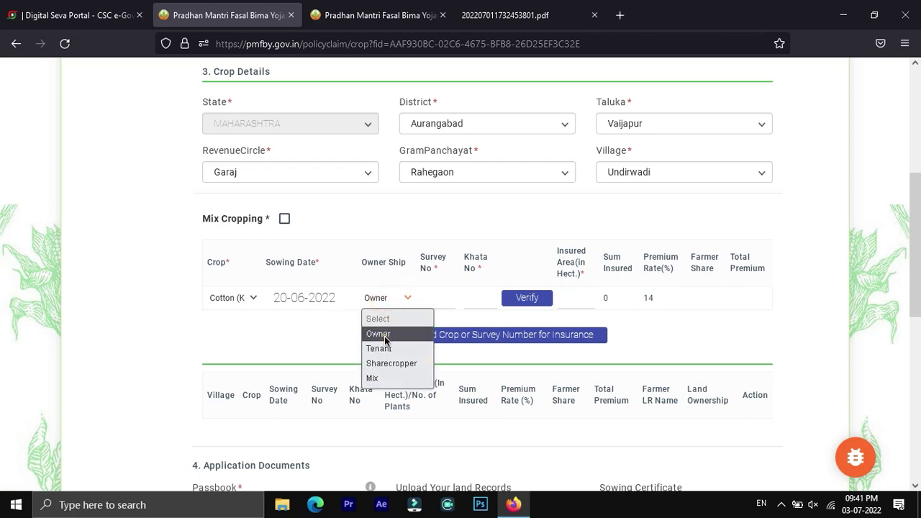
click(385, 337)
click(386, 306)
key(Tab)
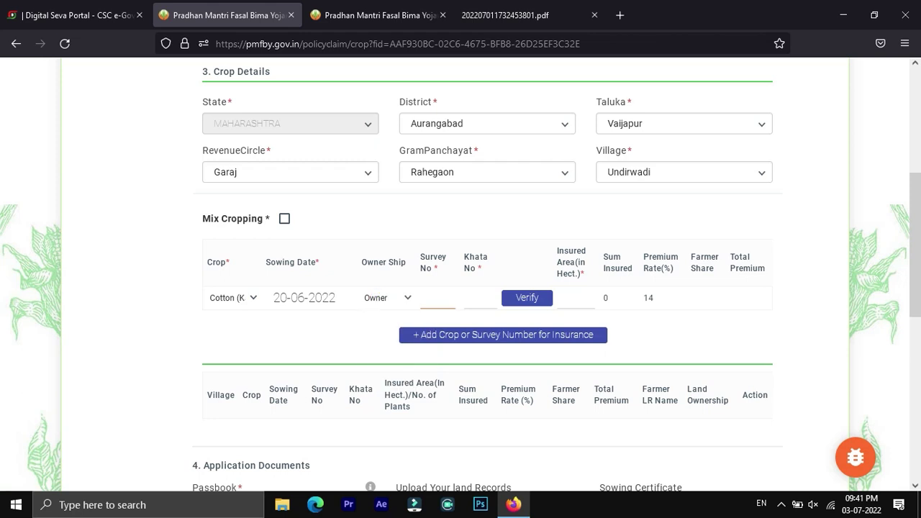
text(51)
key(Tab)
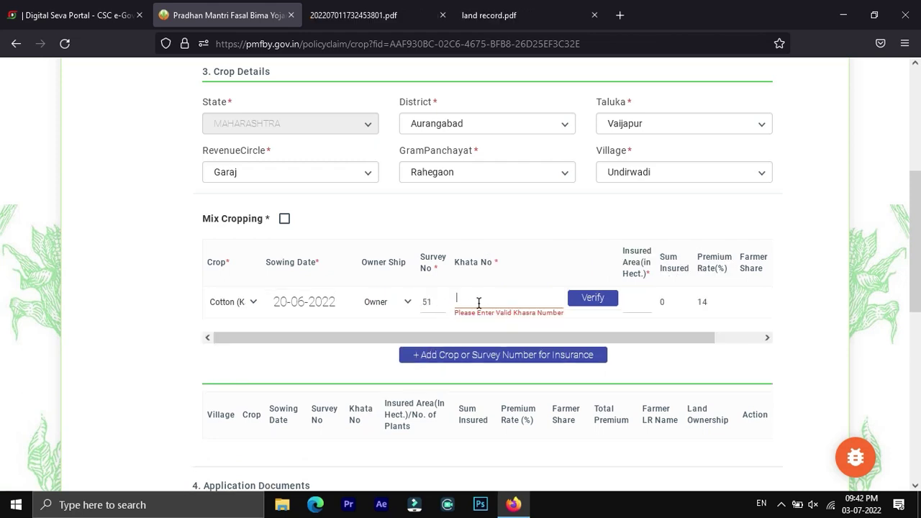
Step: Look up khata 281 in the land record, then verify survey 51 with khata 281
click(511, 24)
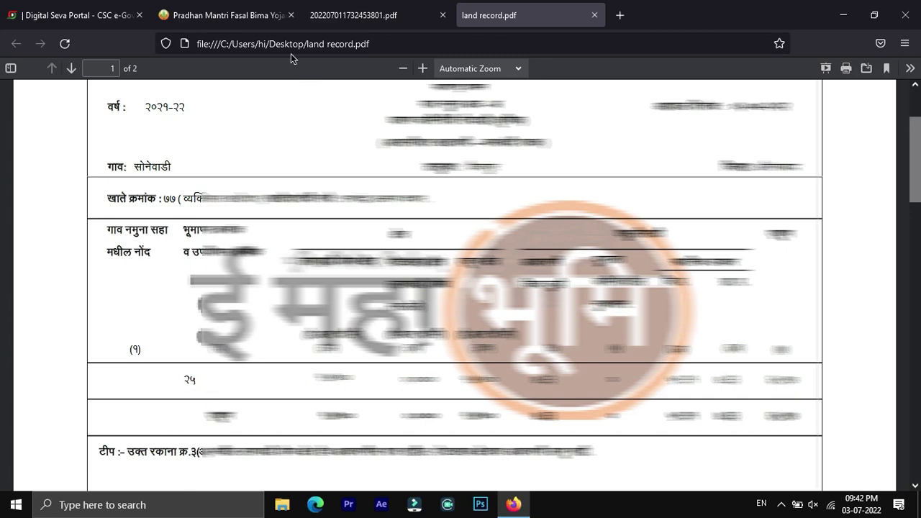
click(249, 15)
click(479, 296)
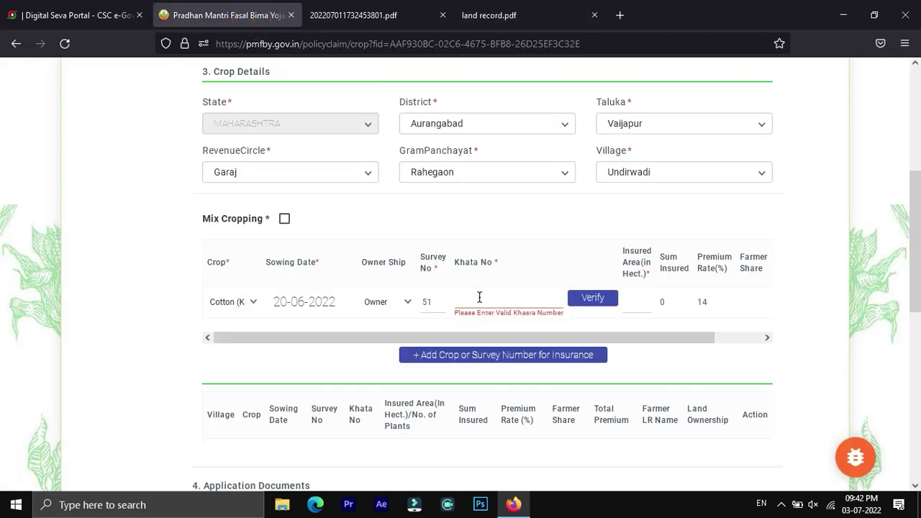
text(281)
click(594, 302)
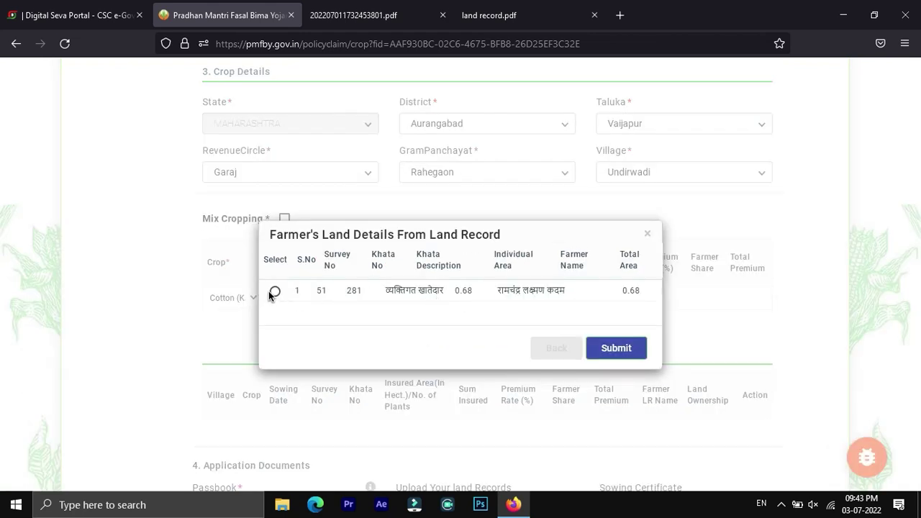
Step: Select the matching 0.68-hectare land record and submit it to link the holding
click(274, 291)
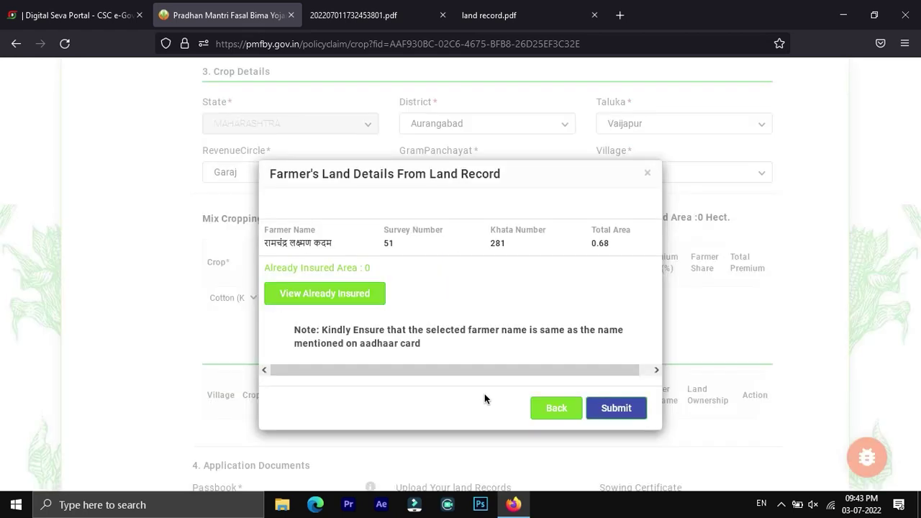
click(611, 411)
click(568, 300)
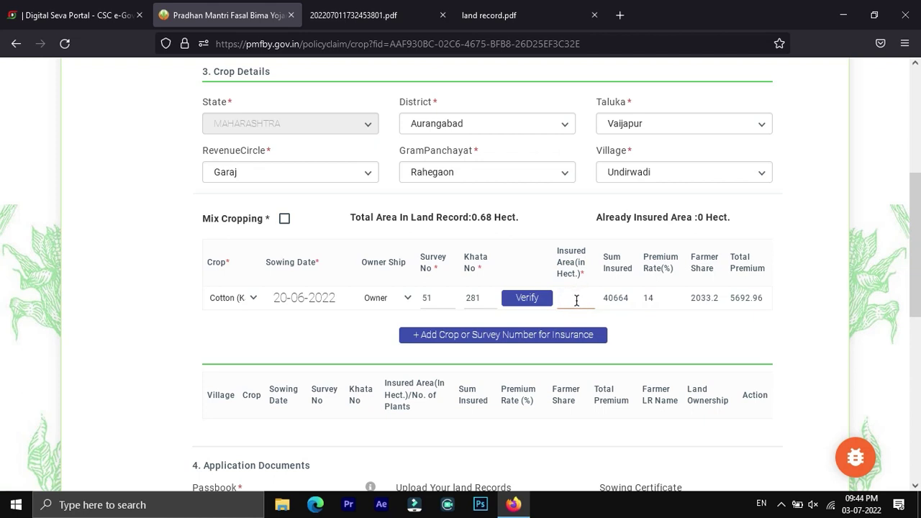
Step: Insure 0.40 ha of cotton and add the survey 51 row (sum insured 23920, farmer share 1196)
text(0.40)
click(662, 324)
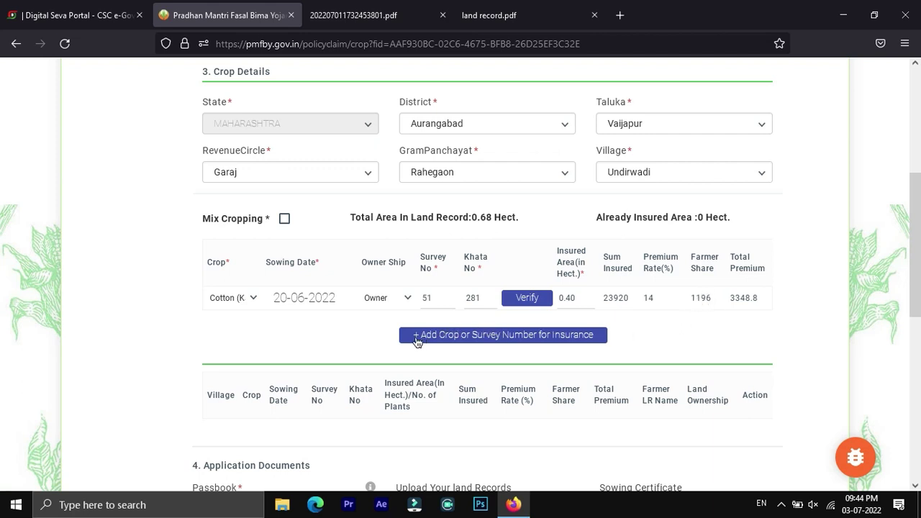
click(502, 336)
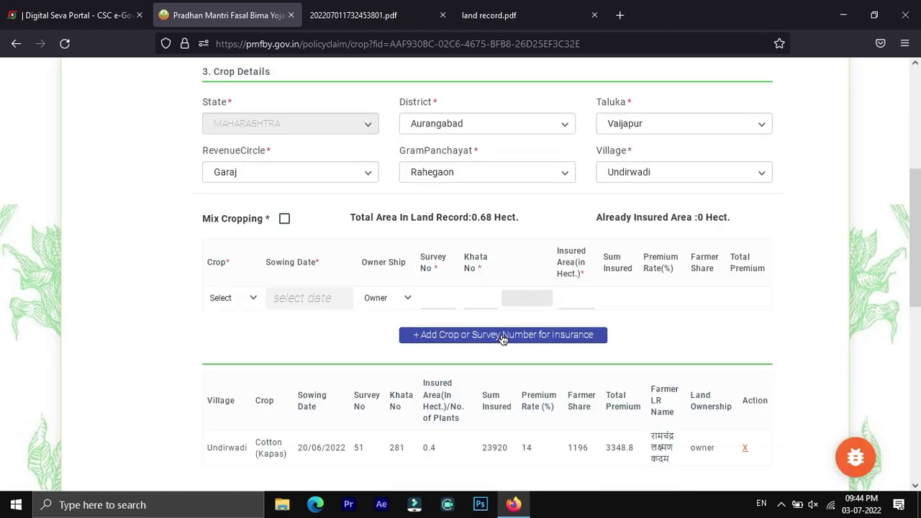
scroll(442, 421, down, 2)
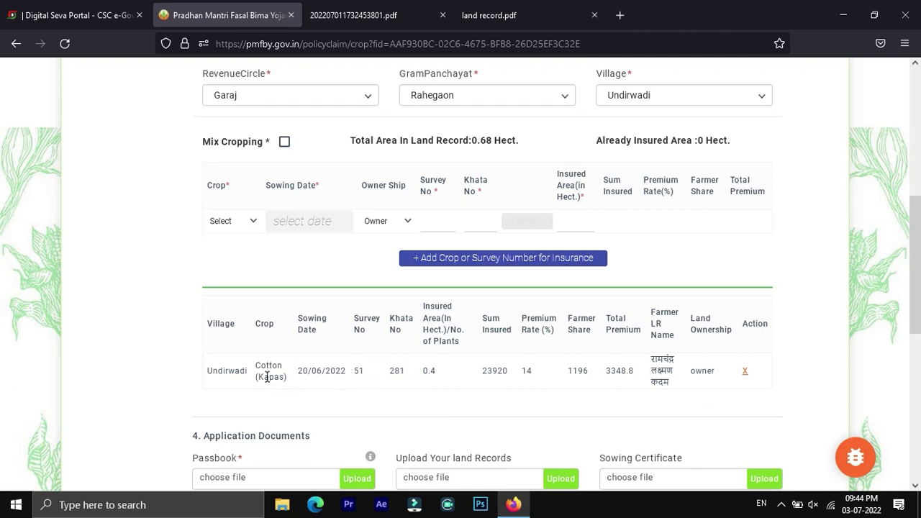
scroll(368, 380, up, 1)
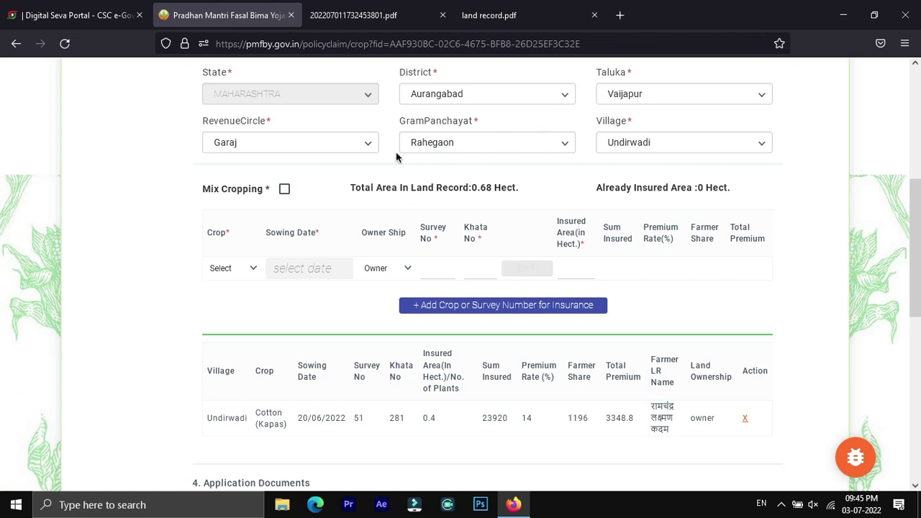
Step: Set the location to revenue circle Lasurgaon, gram panchayat Rahegaon and village Sonwadi
click(301, 137)
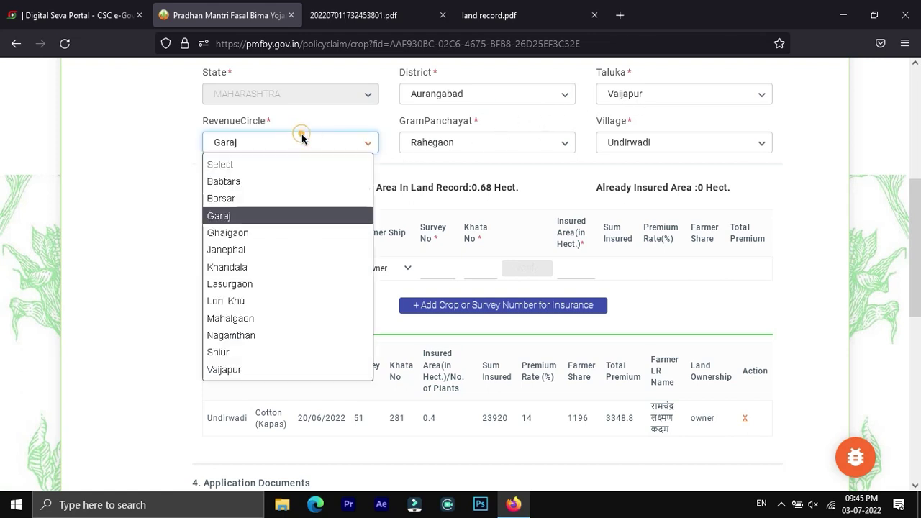
click(256, 287)
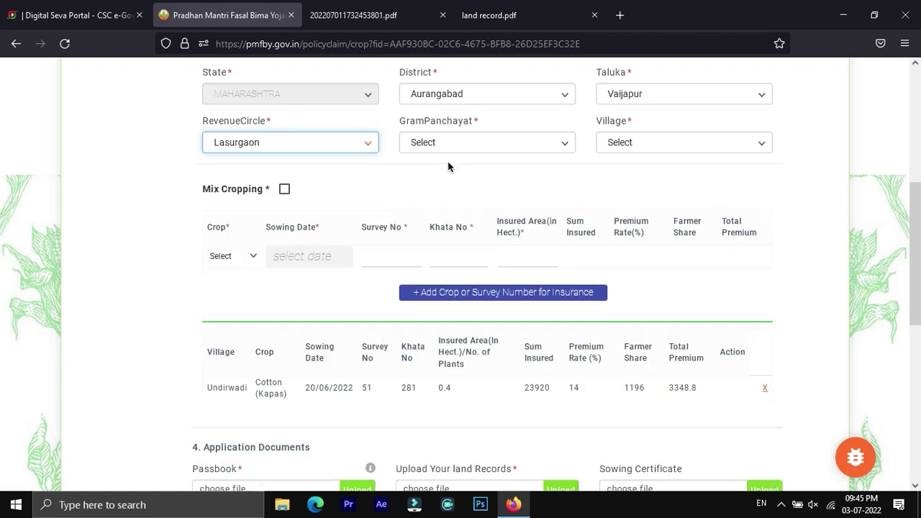
click(519, 141)
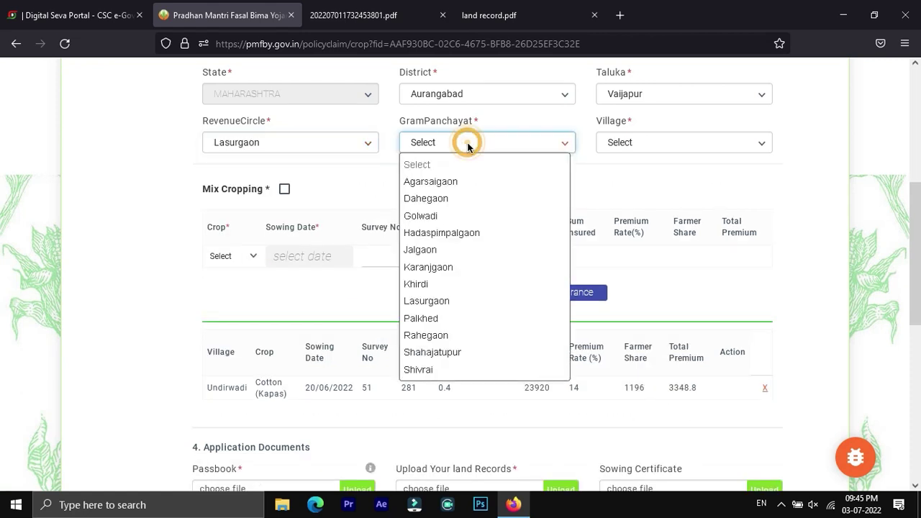
click(460, 335)
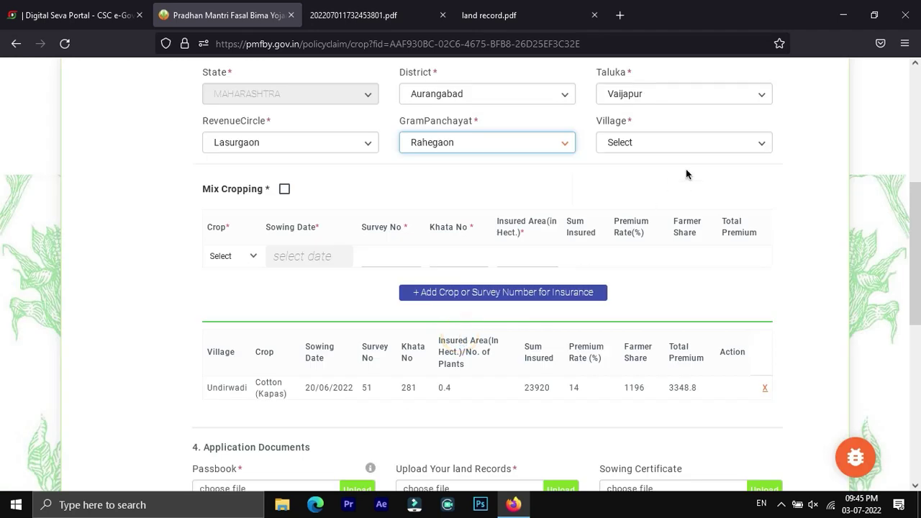
click(684, 144)
click(644, 185)
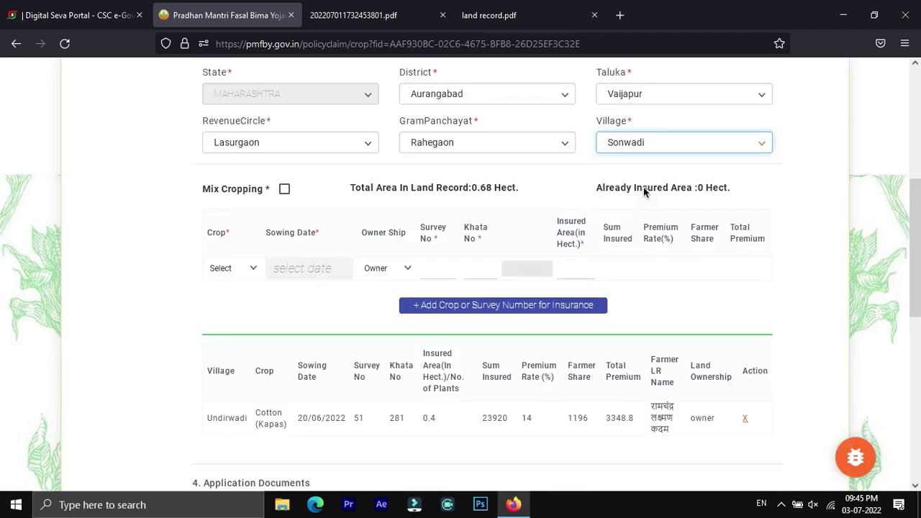
click(235, 270)
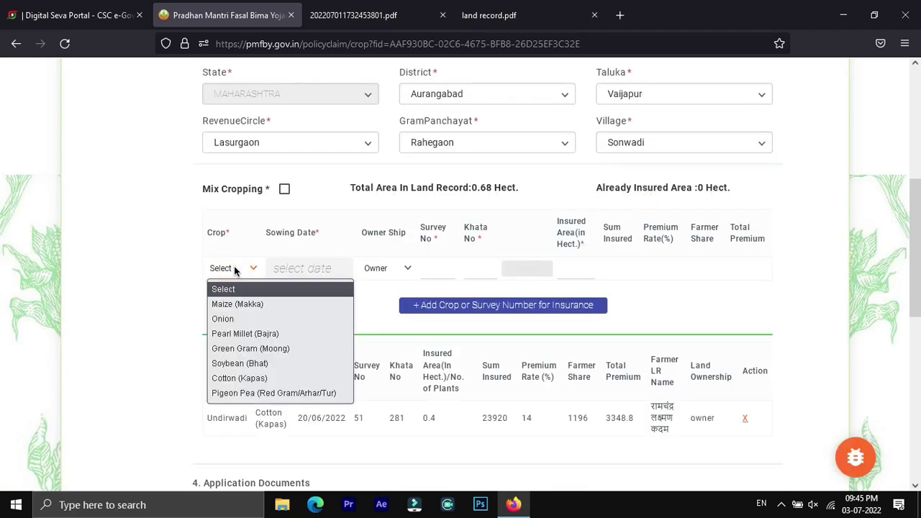